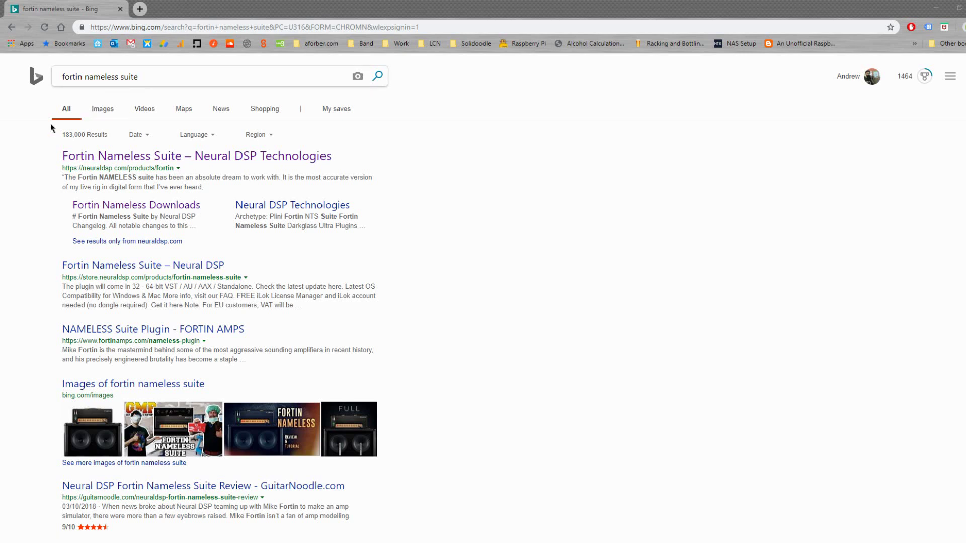
Open the €0.00 Fortin Nameless Suite trial page and highlight its Standalone, AU/AAX formats and iLok requirement.
click(120, 158)
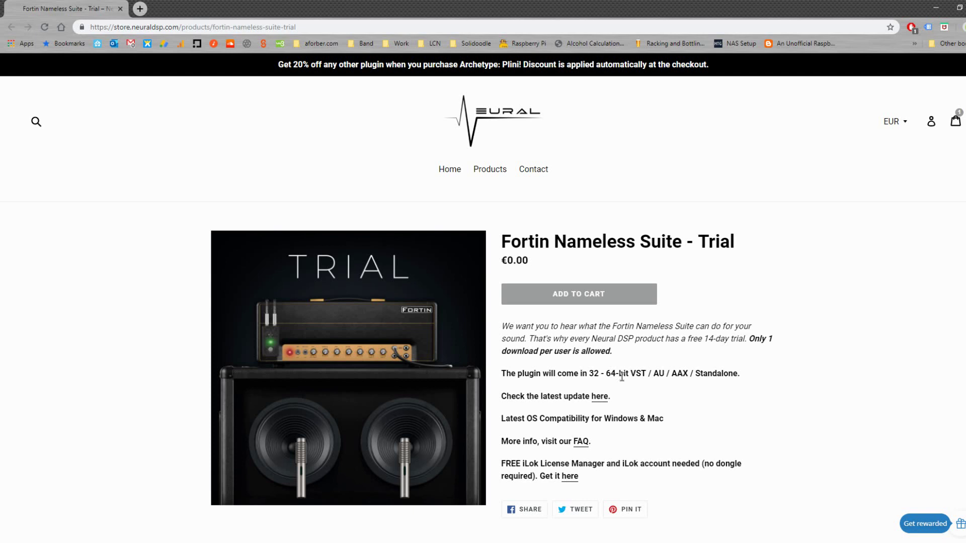
drag(629, 375, 641, 374)
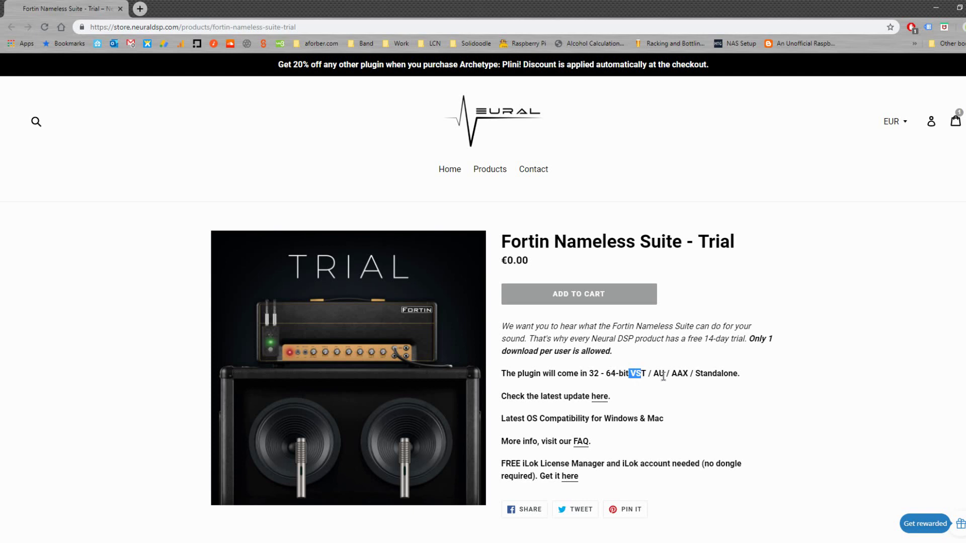
double_click(699, 373)
click(692, 395)
drag(652, 374, 687, 377)
click(688, 390)
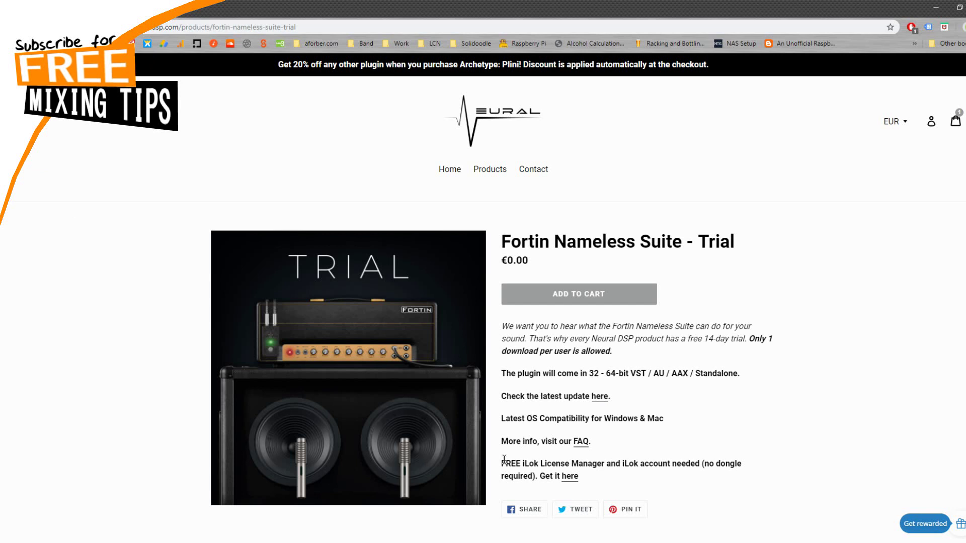
drag(506, 462, 558, 461)
click(559, 460)
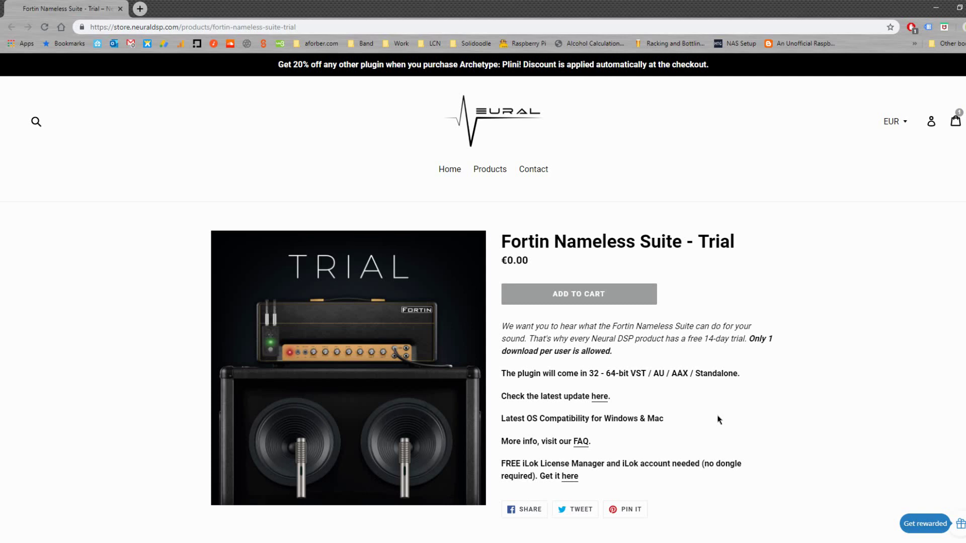
Add the free Fortin Nameless Suite trial to the cart and check out to the €0.00 Payment step.
click(582, 297)
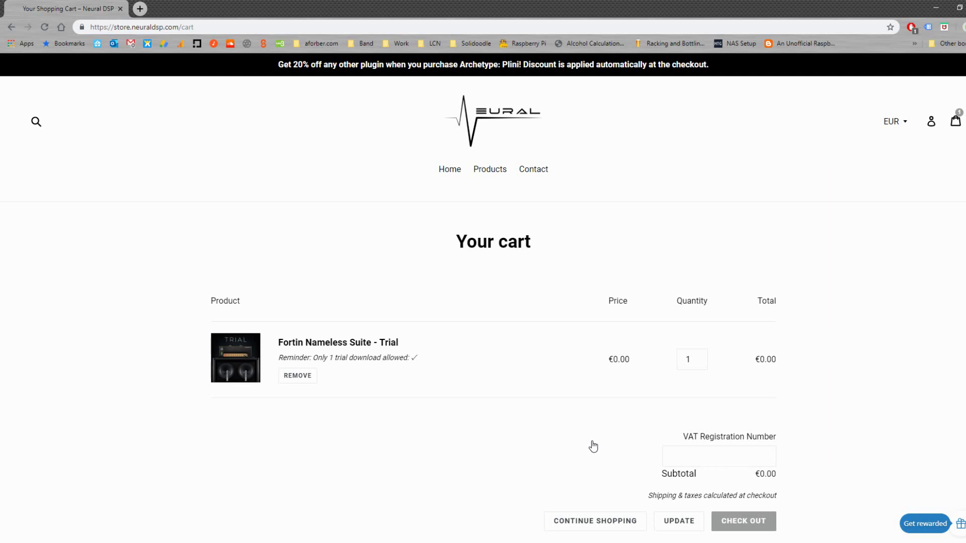
scroll(755, 503, down, 1)
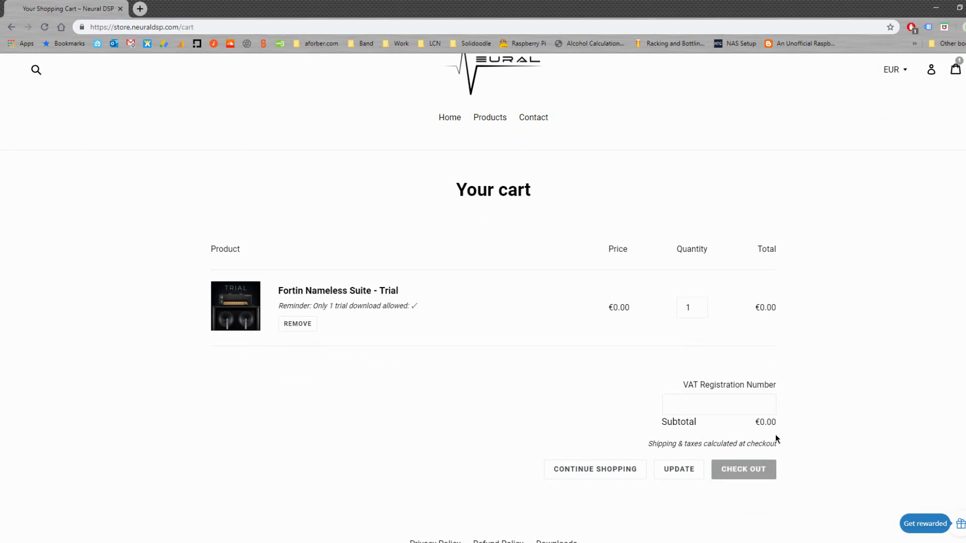
click(753, 476)
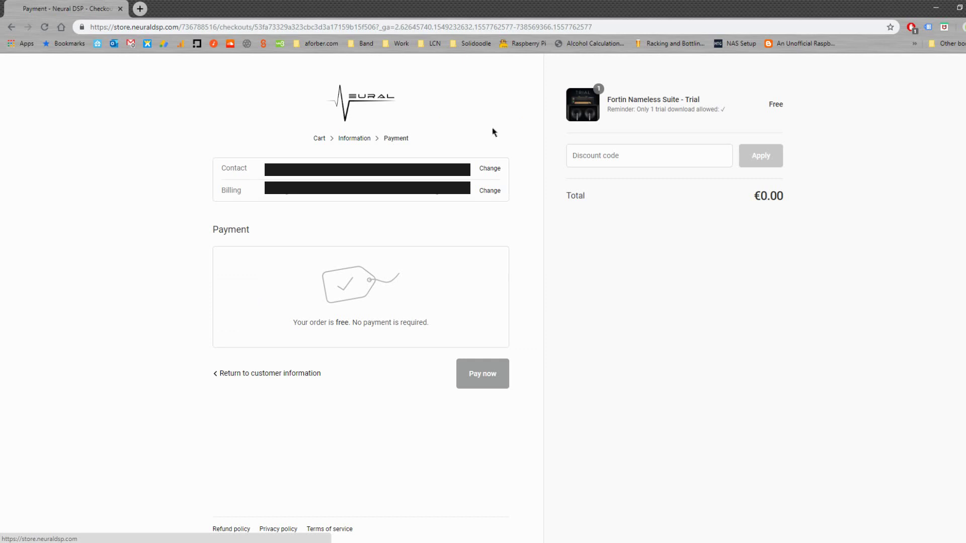
drag(756, 195, 816, 201)
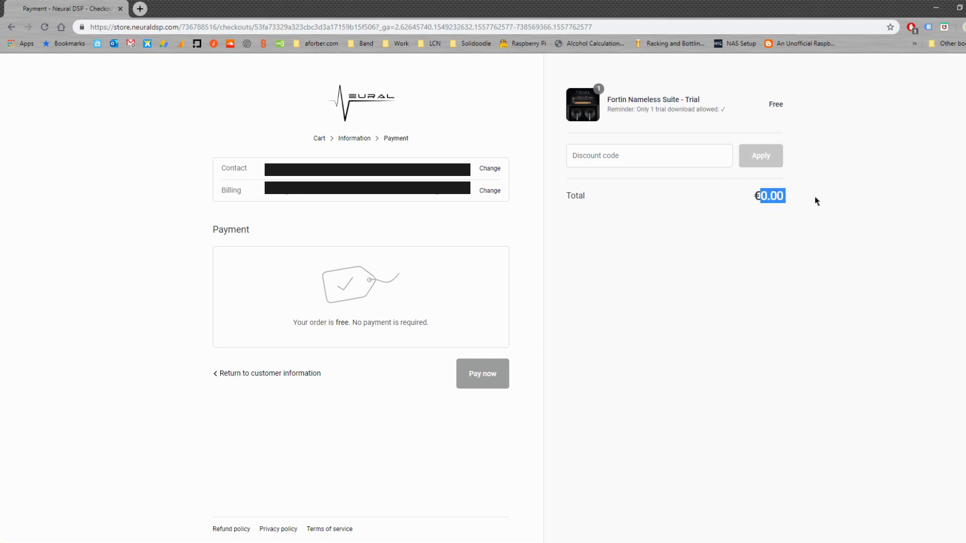
click(737, 249)
In a new tab, open the Neural DSP order confirmation email and open its ilok.com link in the background.
click(141, 8)
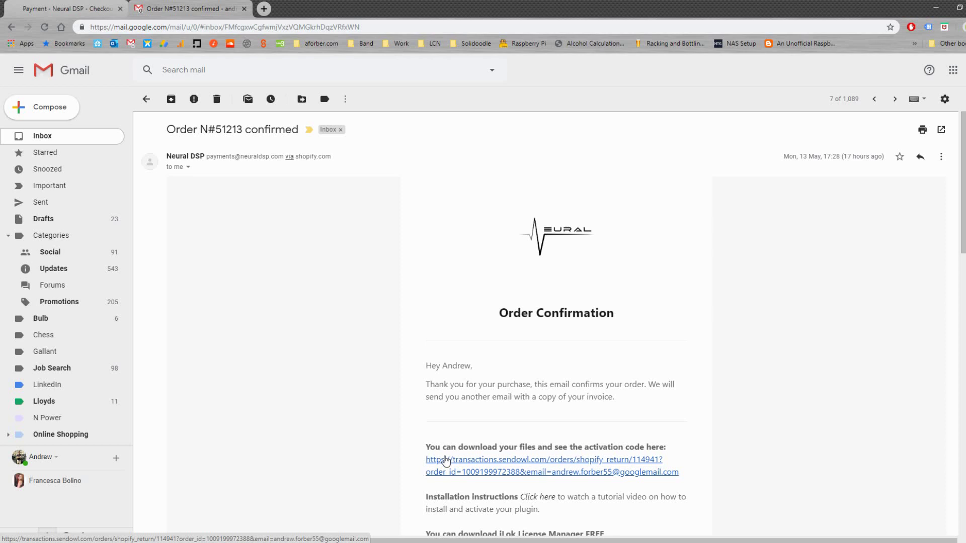
scroll(446, 460, down, 3)
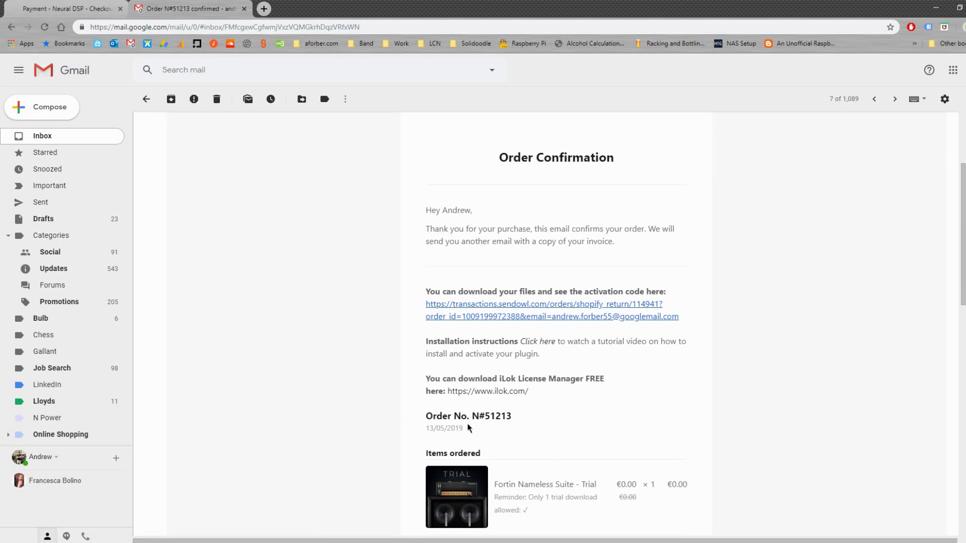
middle_click(504, 397)
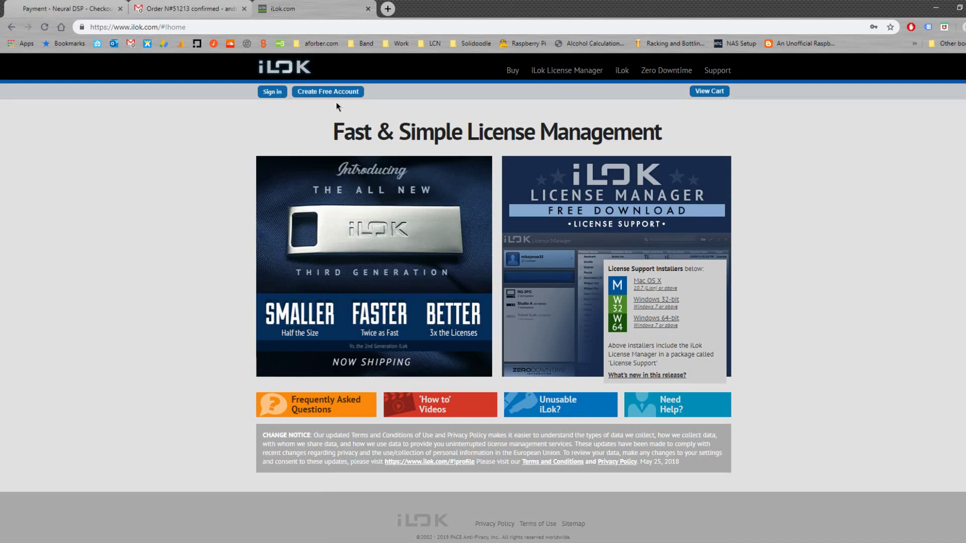
Go to the iLok License Manager page on iLok.com.
click(564, 73)
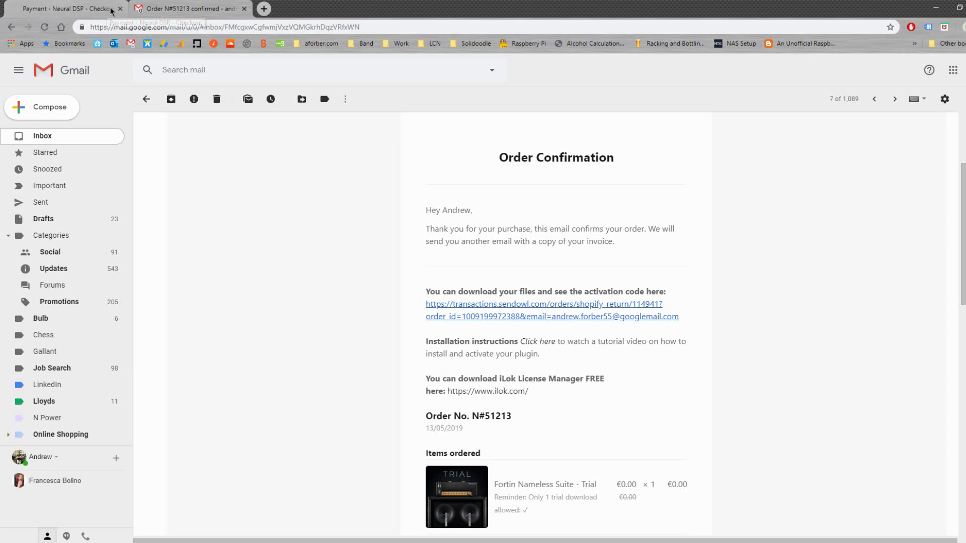
Close the checkout tab and 7-Zip extract the desktop archive into a LicenseSupportInstallerWin64 folder.
click(120, 8)
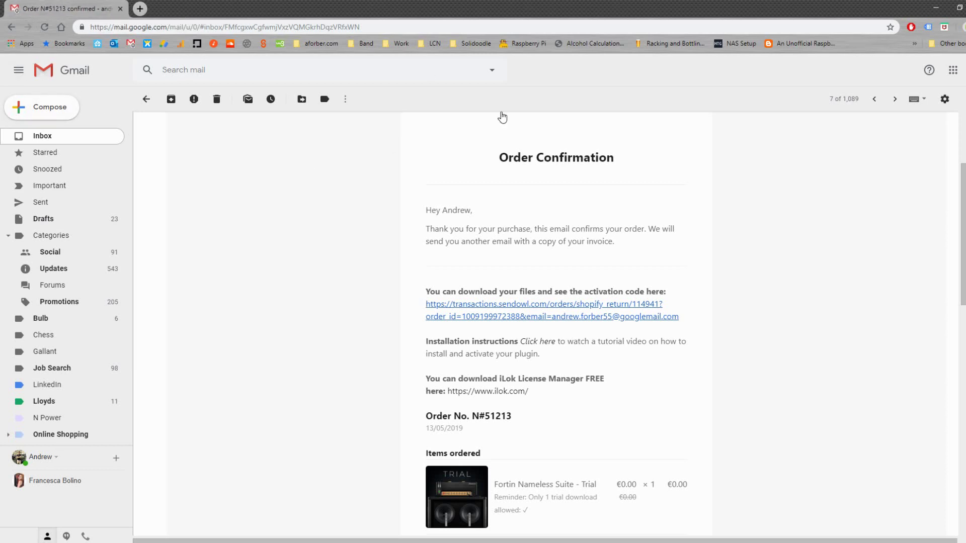
click(934, 9)
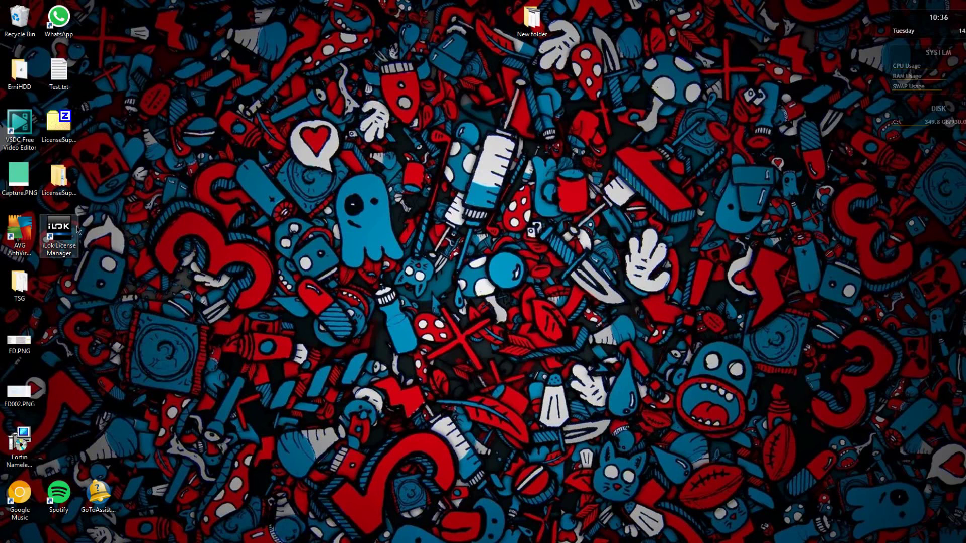
right_click(62, 128)
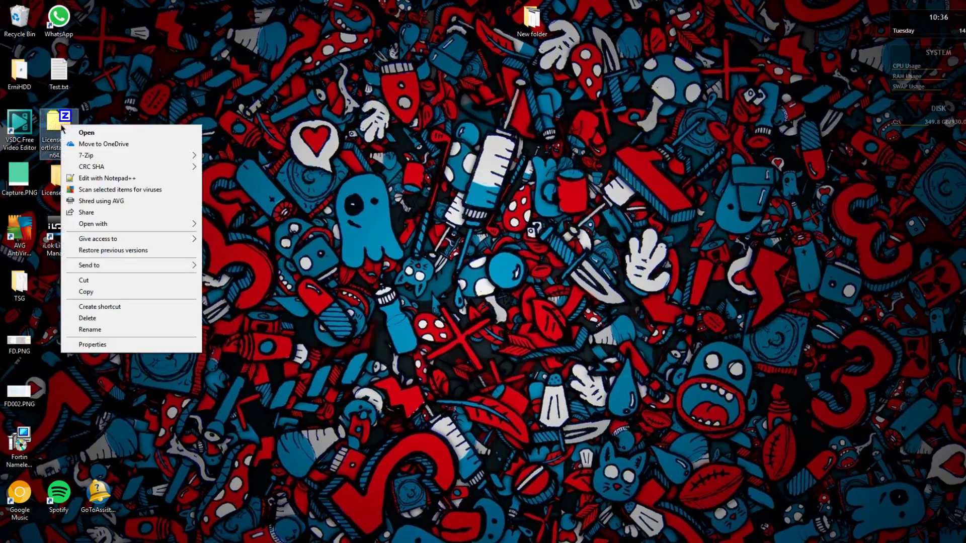
mouse_move(191, 159)
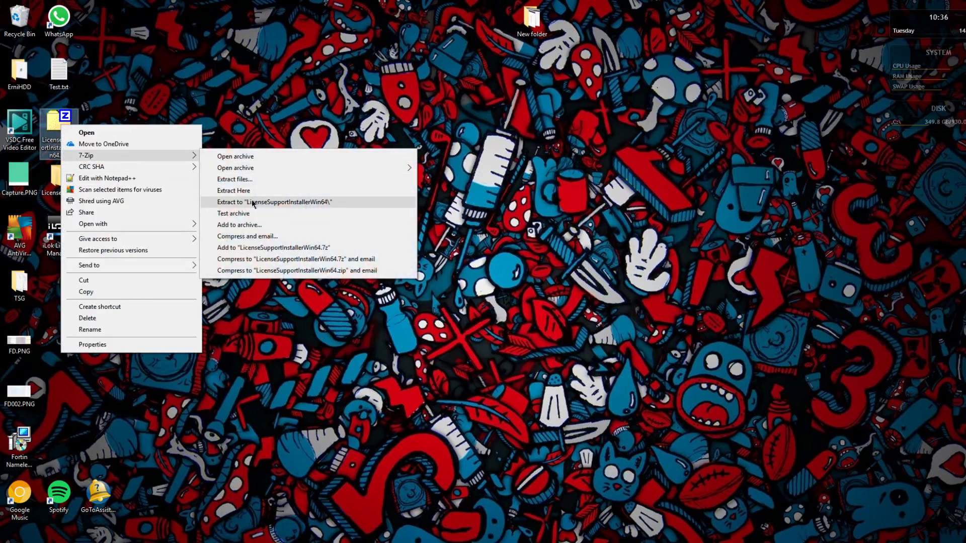
click(306, 204)
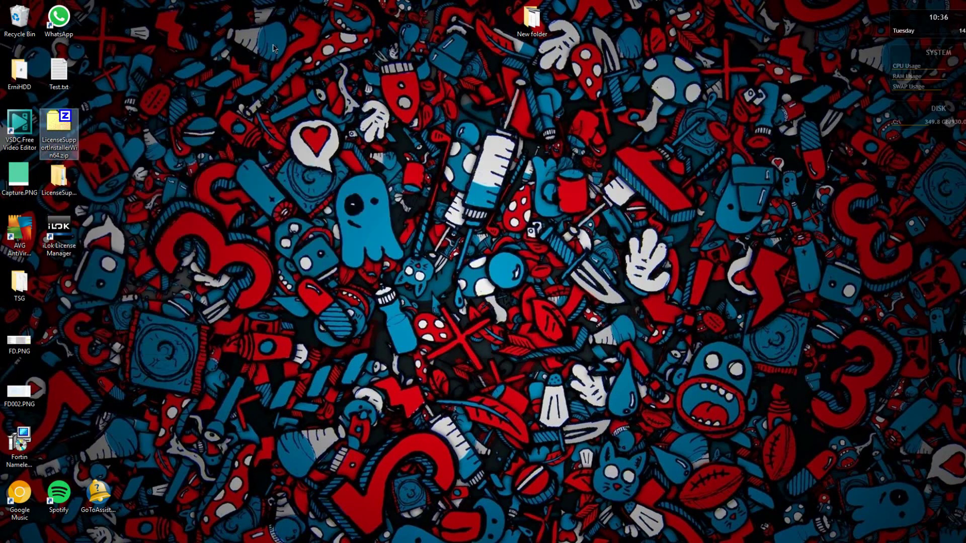
Run License Support Win64.exe from the extracted LicenseSupportInstallerWin64 subfolder, then minimize Explorer.
double_click(69, 183)
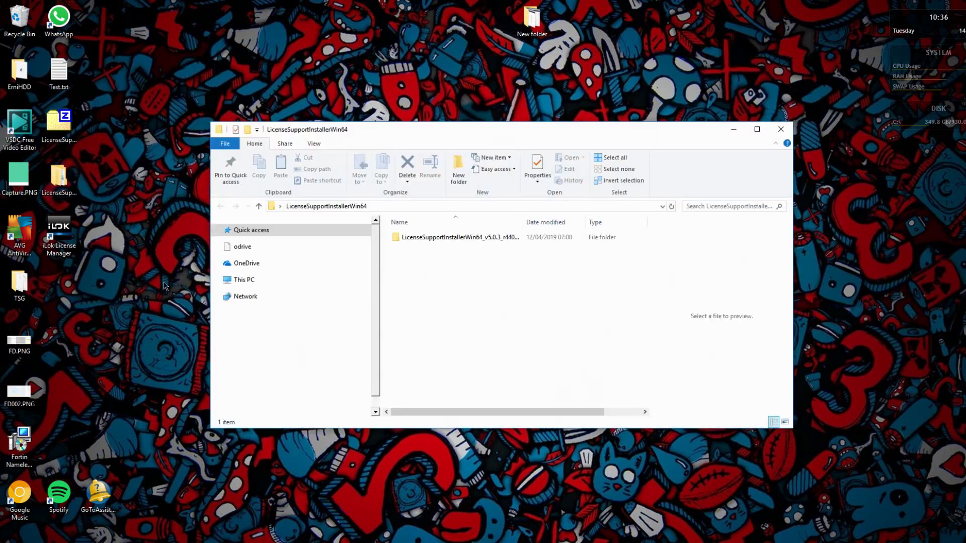
double_click(421, 237)
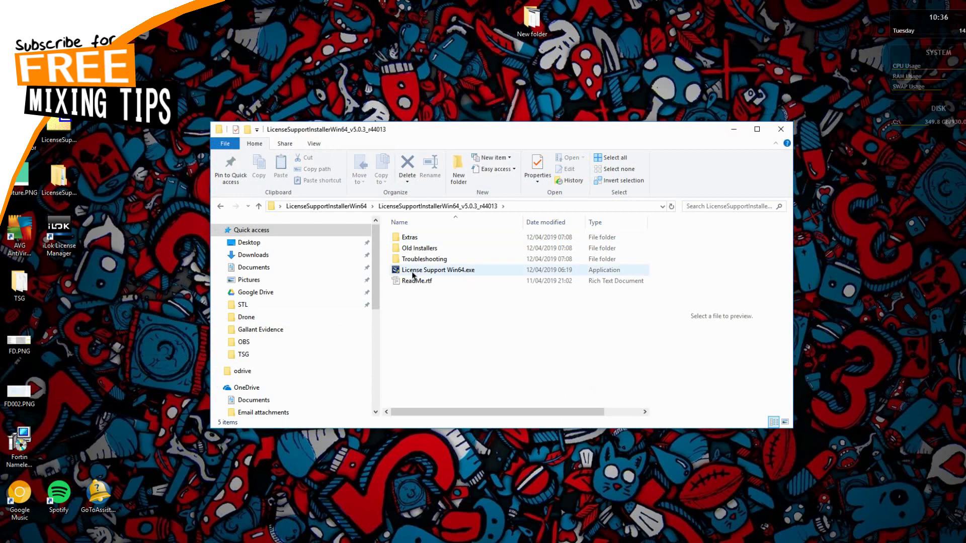
click(429, 272)
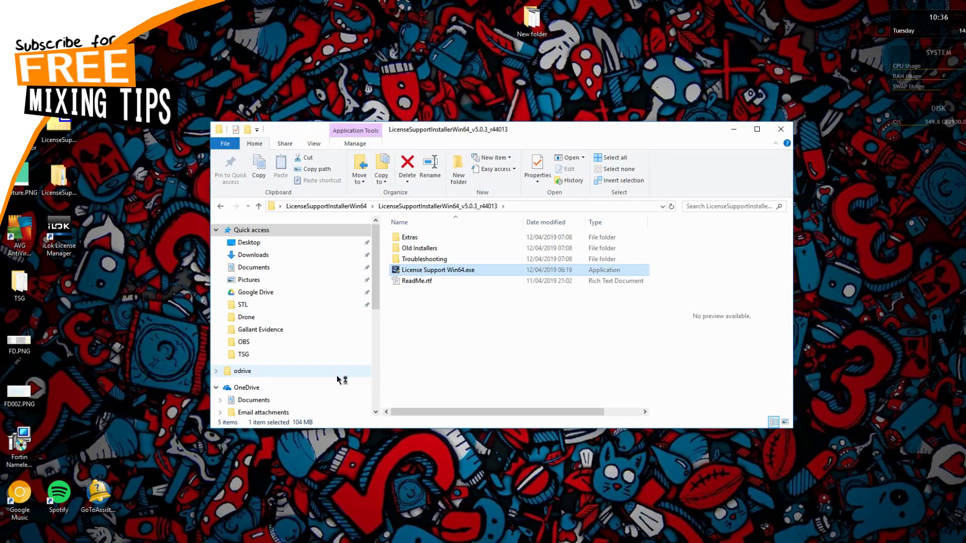
key(Return)
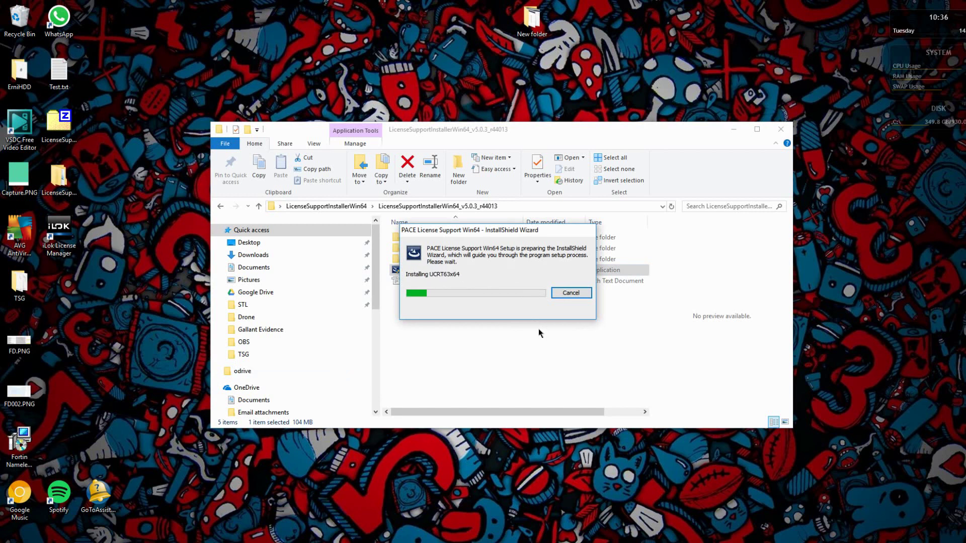
click(734, 129)
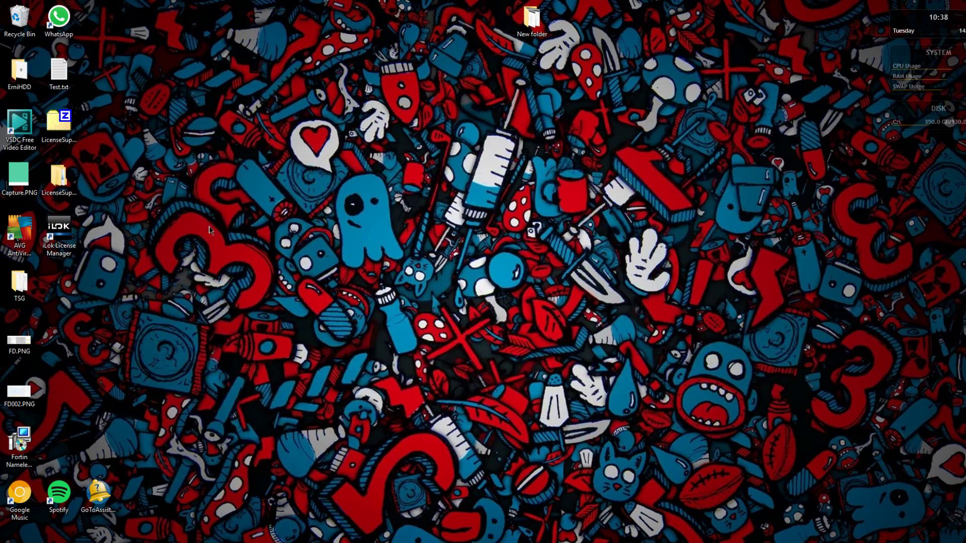
Launch iLok License Manager, sign in, and select the Fortin Nameless Suite trial licence.
double_click(71, 233)
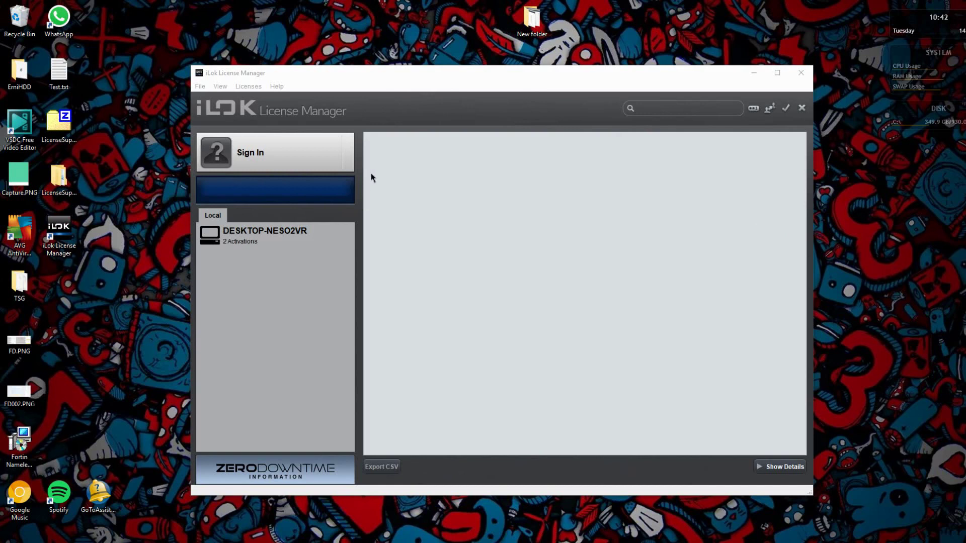
click(337, 159)
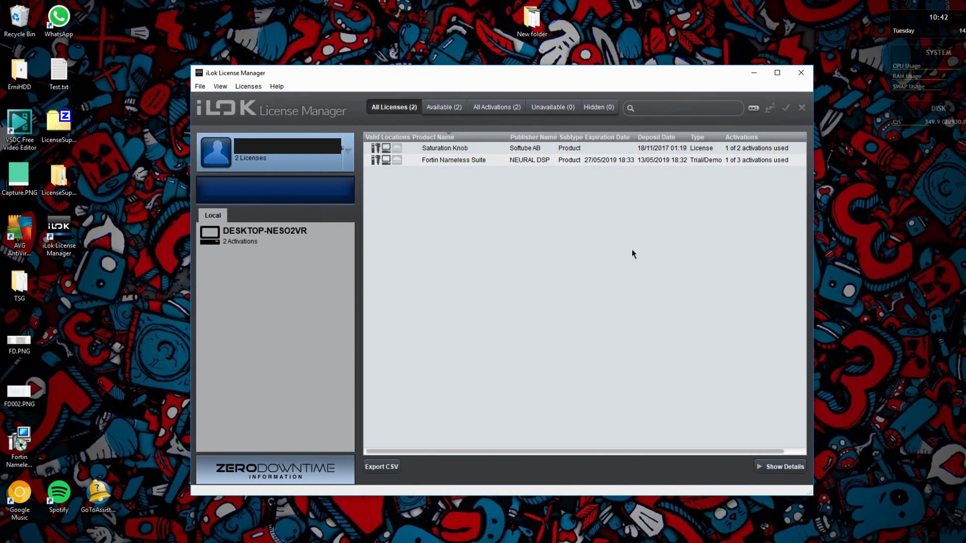
click(434, 161)
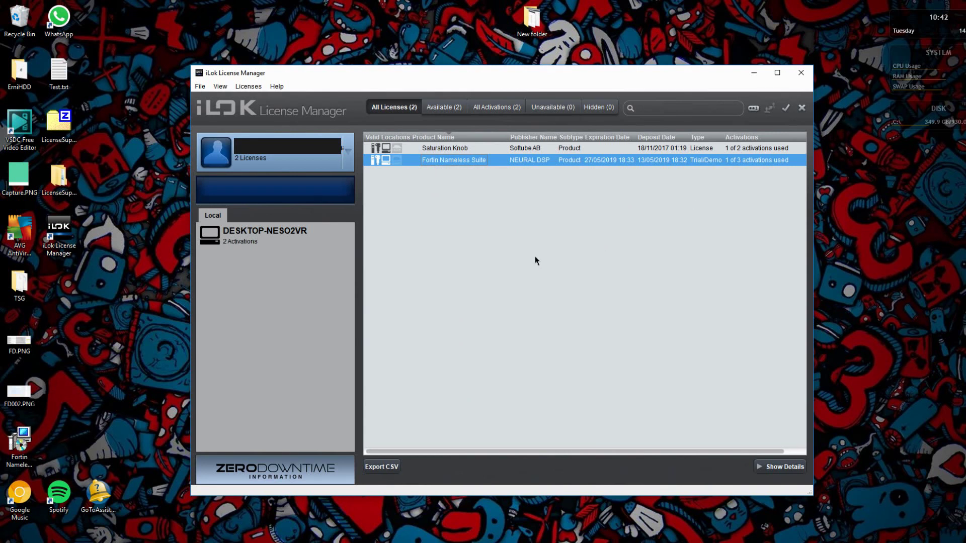
Start redeeming an activation code and paste it into the Enter Activation Code boxes.
click(754, 110)
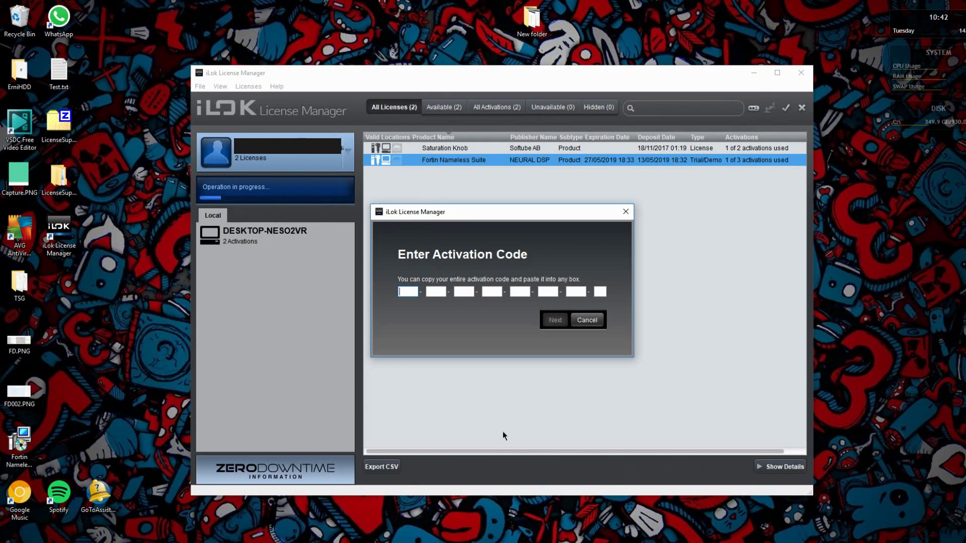
right_click(402, 292)
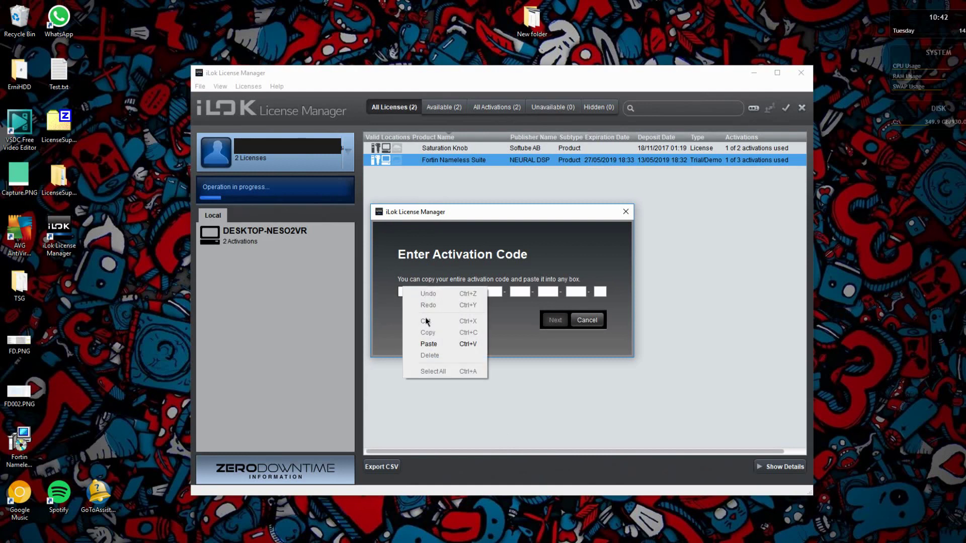
click(429, 347)
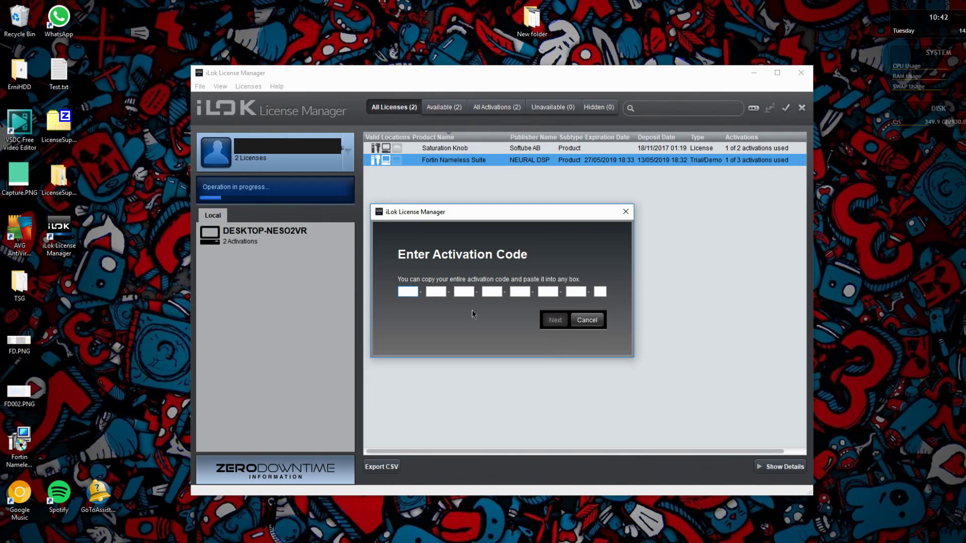
click(587, 320)
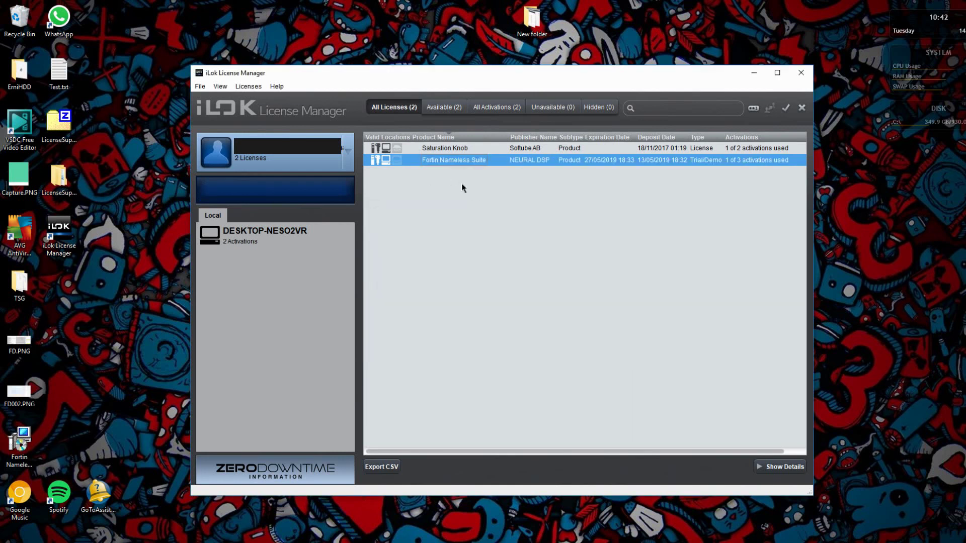
click(457, 218)
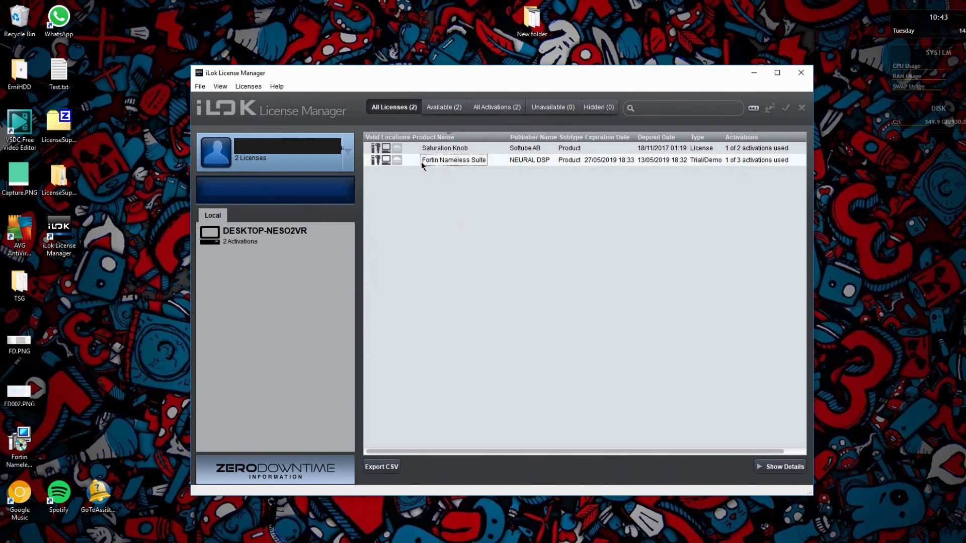
click(450, 160)
drag(439, 192, 261, 243)
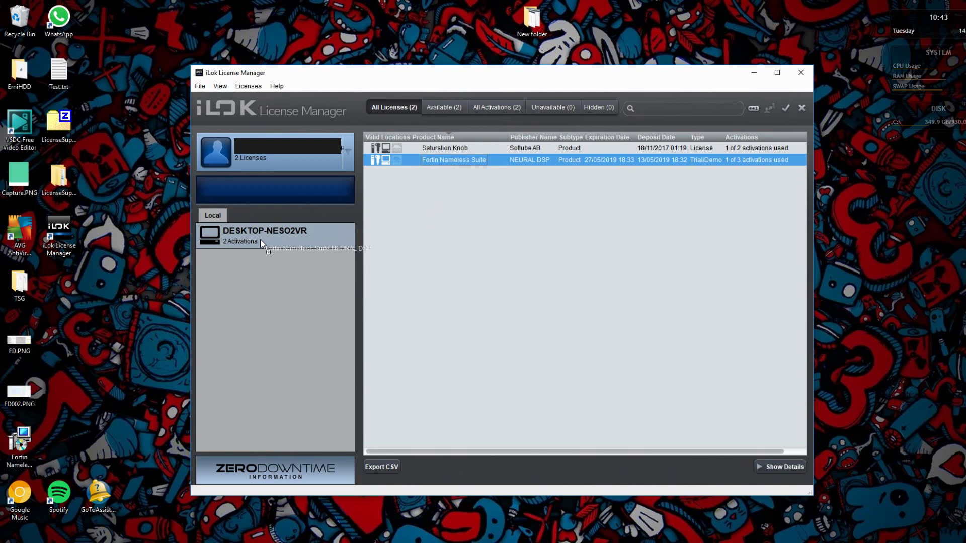
drag(261, 243, 435, 163)
Close iLok License Manager, move the Fortin installer icon beside iLok's, and launch the 2.0.0 installer.
click(801, 72)
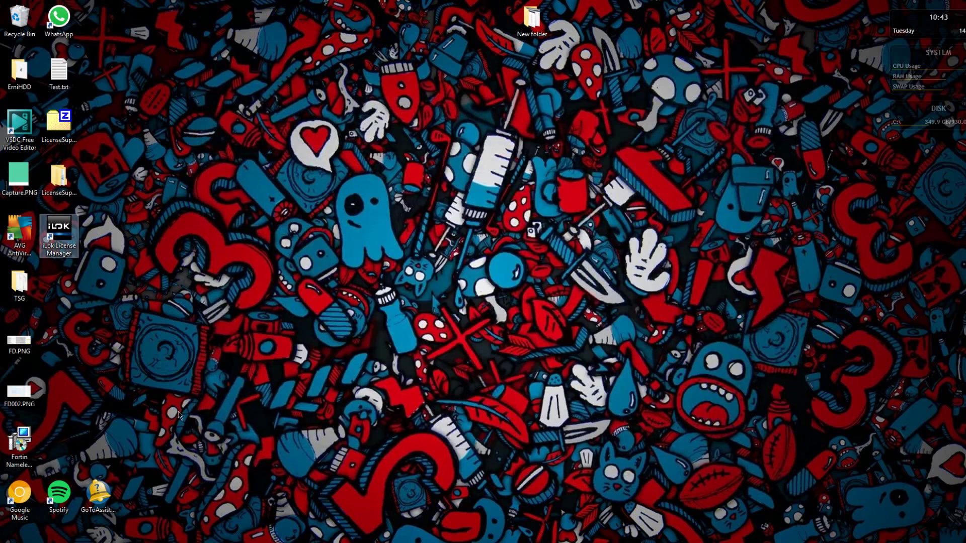
drag(19, 443, 94, 231)
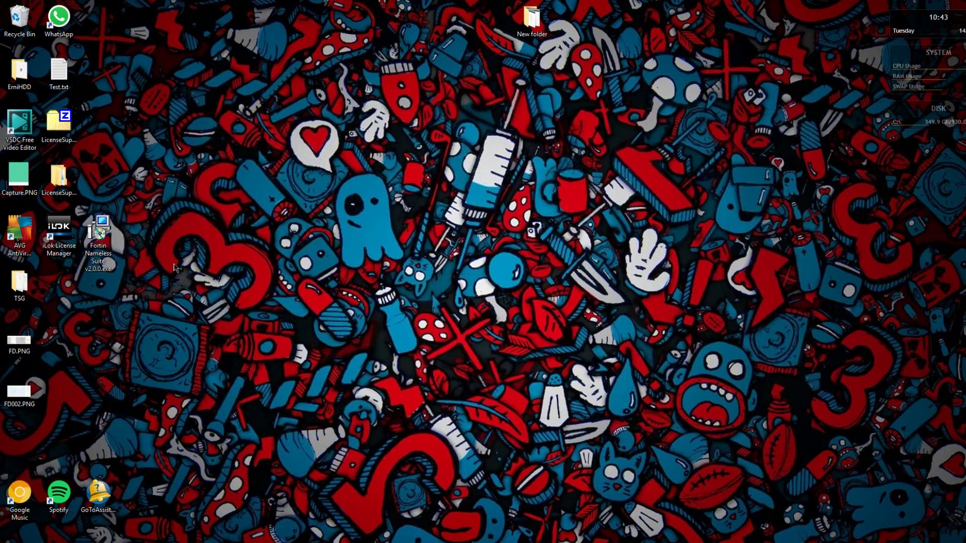
double_click(107, 233)
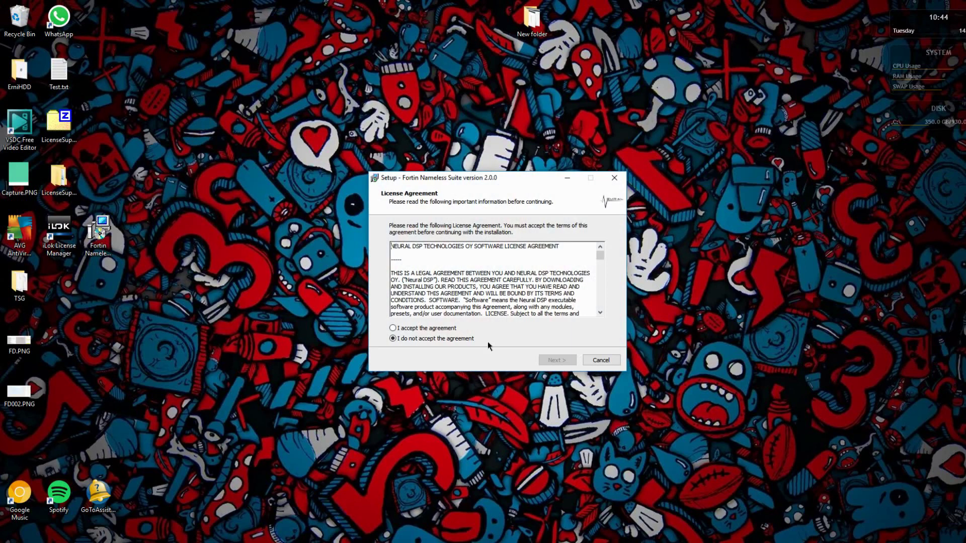
Accept the Fortin Nameless Suite licence agreement and continue to Select Components.
click(441, 329)
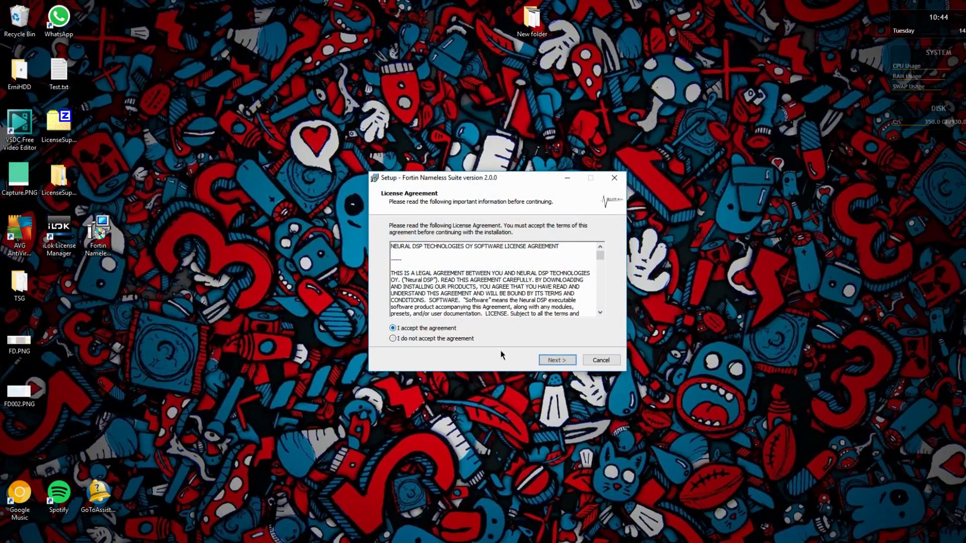
click(560, 362)
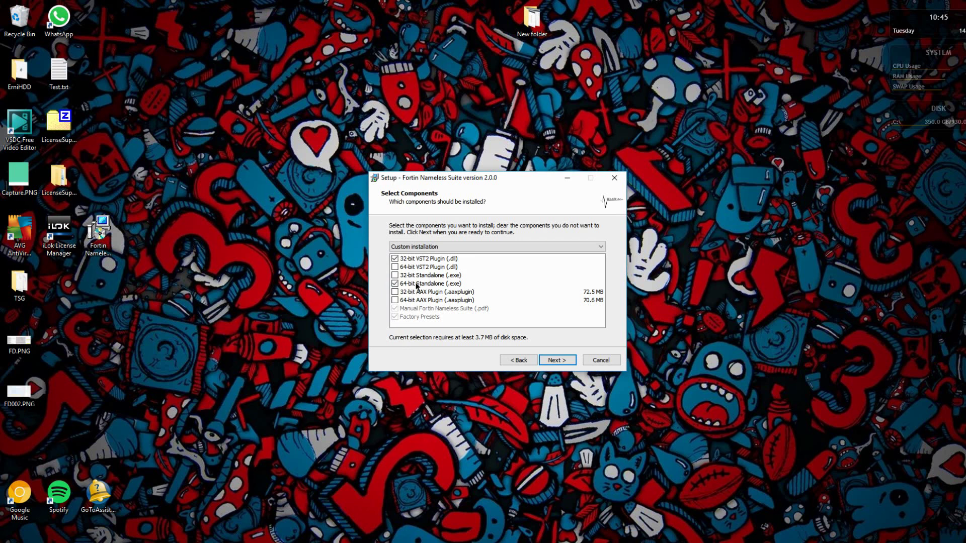
Browse to the Guitar subfolder of C:\VSTPlugins and confirm it as the 32-bit VST2 folder.
click(553, 361)
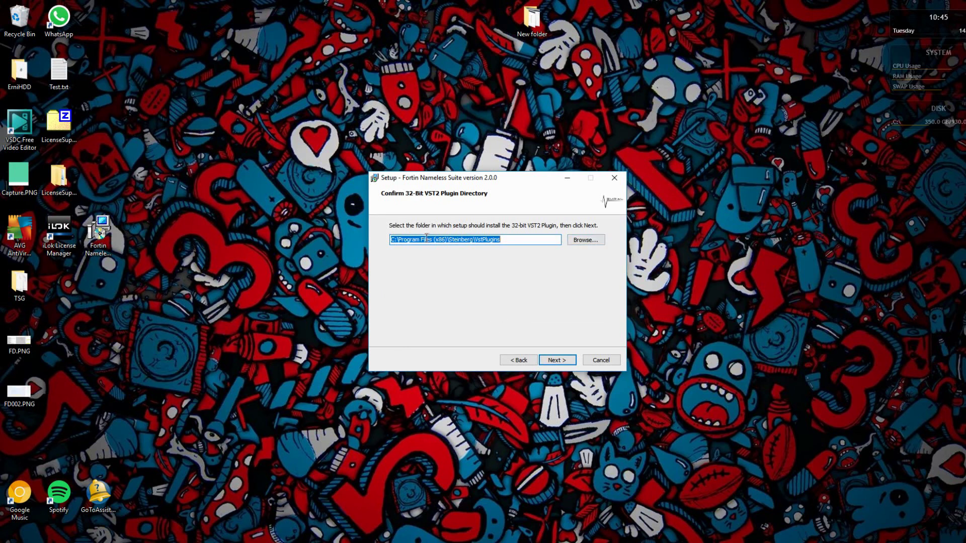
click(577, 239)
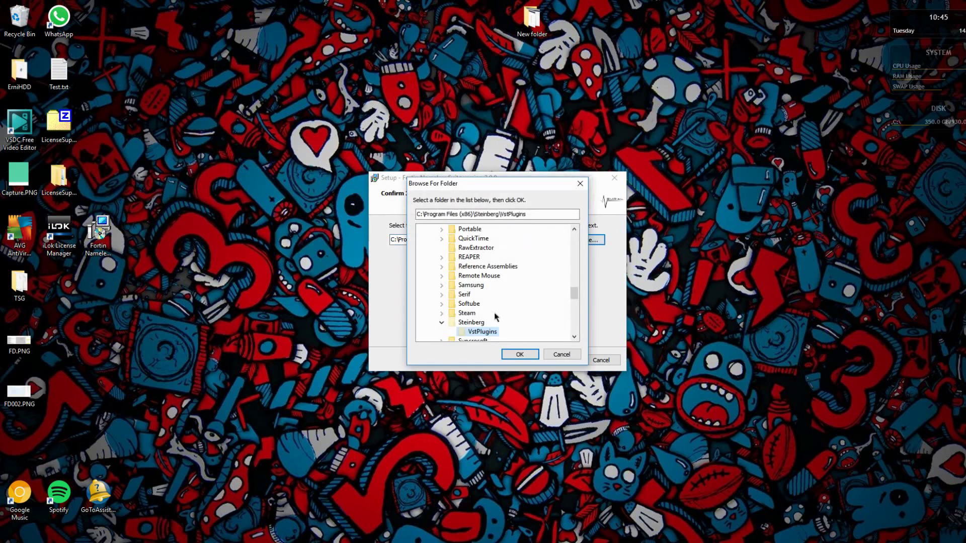
scroll(513, 291, down, 10)
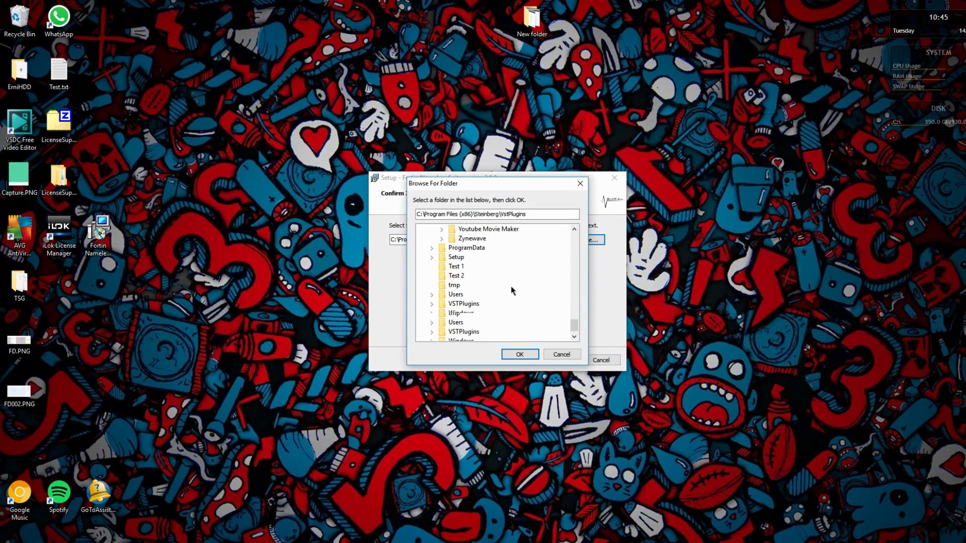
click(473, 296)
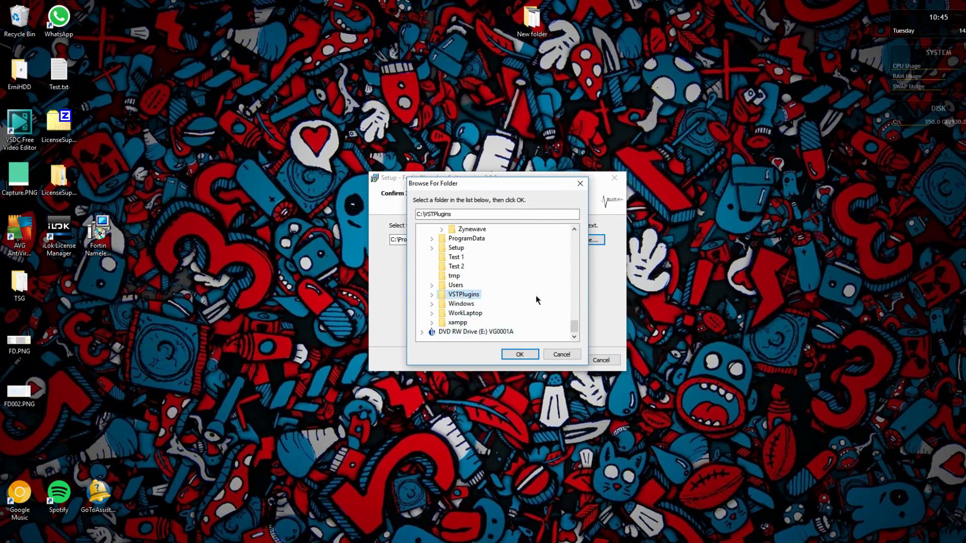
click(432, 295)
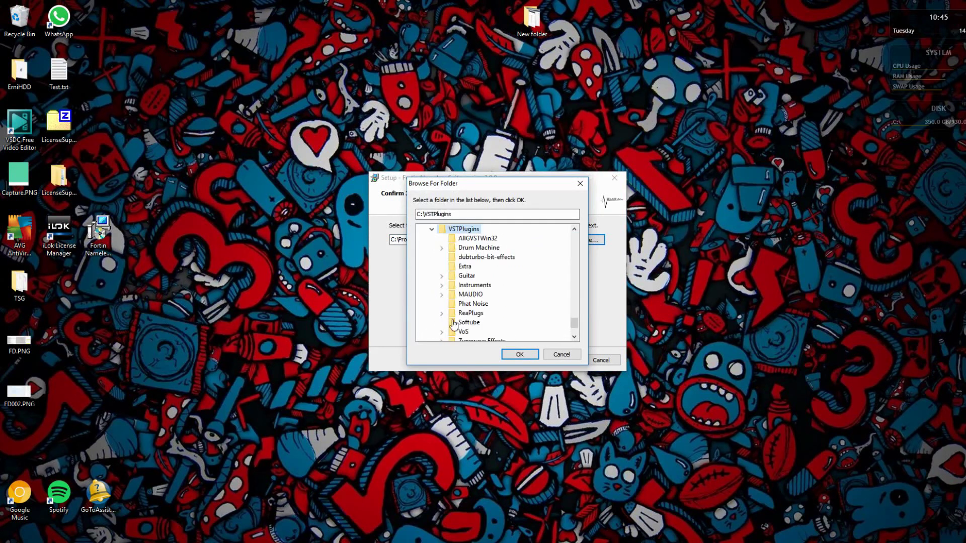
click(452, 279)
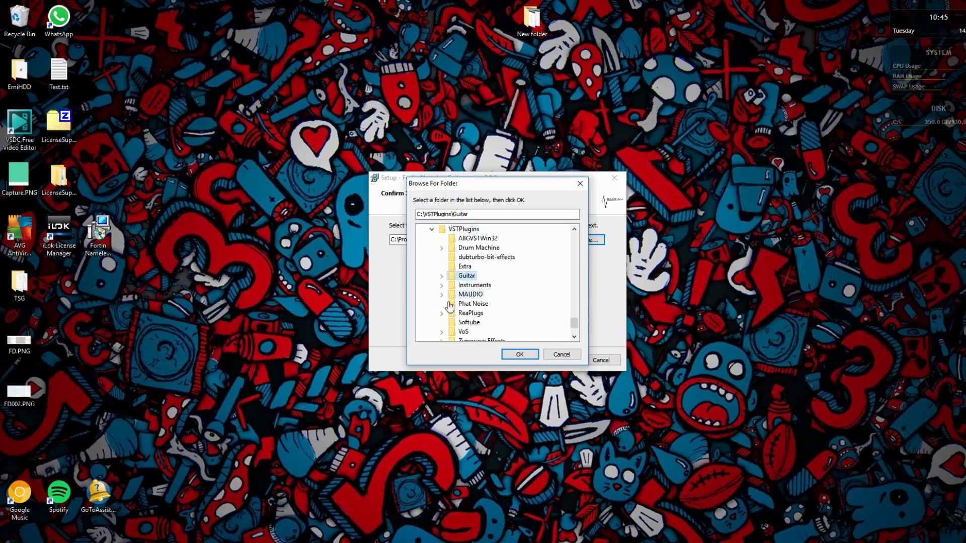
click(441, 277)
click(441, 277)
click(514, 361)
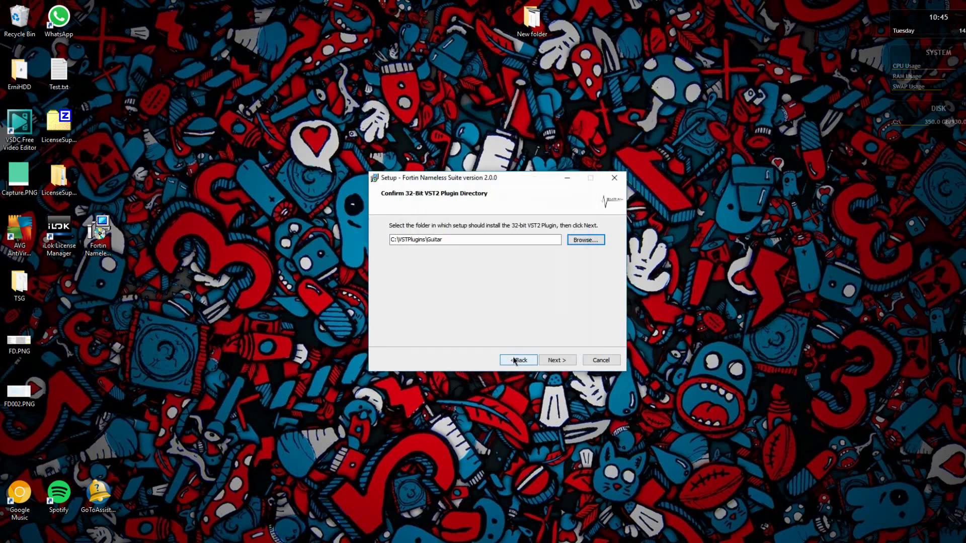
Keep the default standalone folder, skip the desktop shortcut, install the suite and finish the wizard.
click(557, 361)
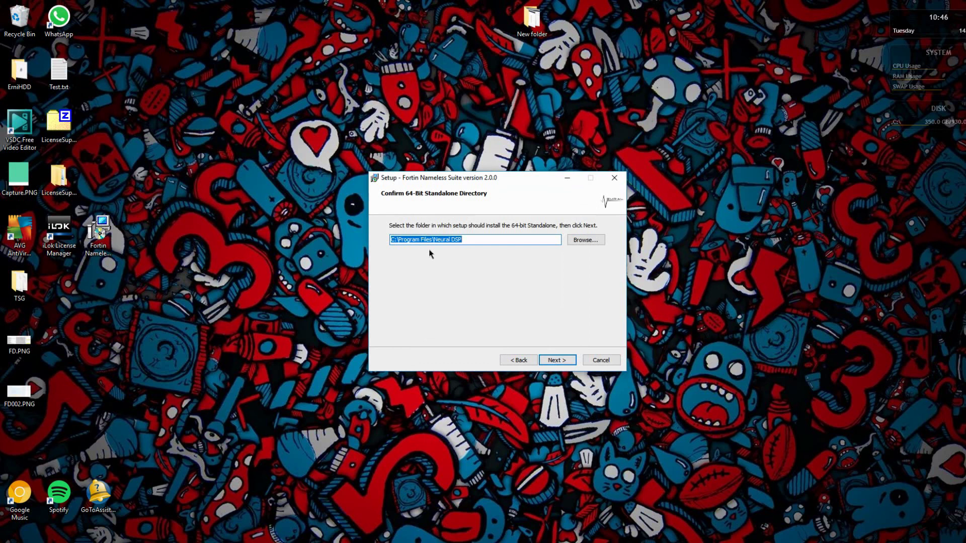
click(557, 360)
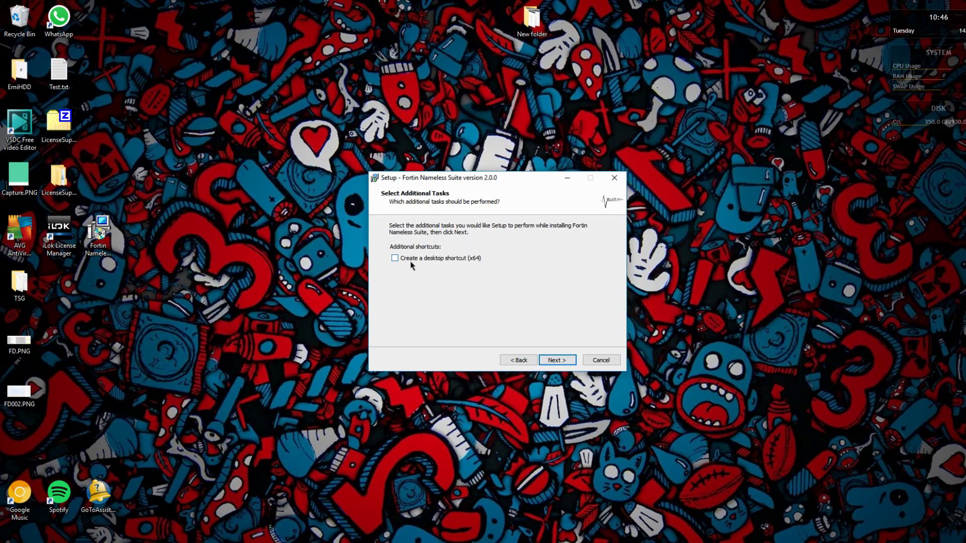
click(554, 361)
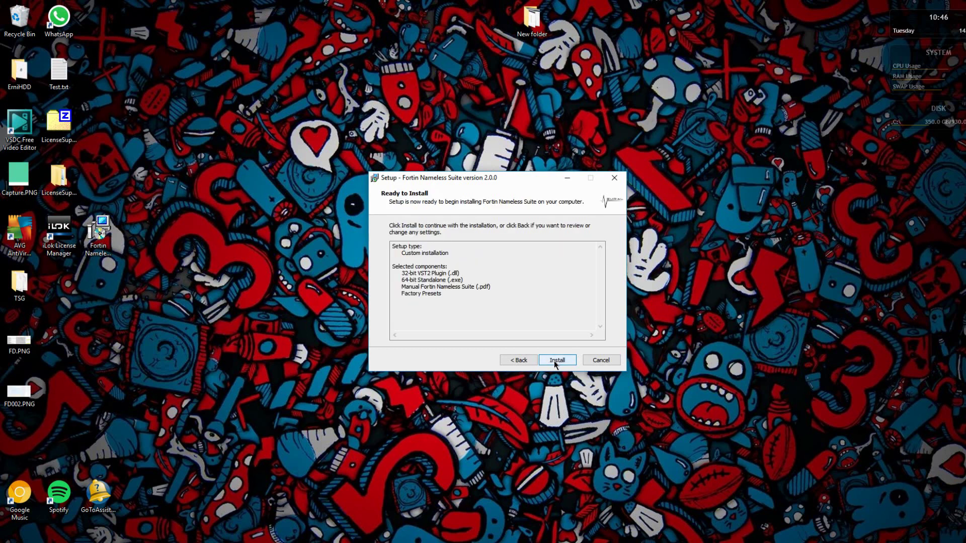
click(555, 361)
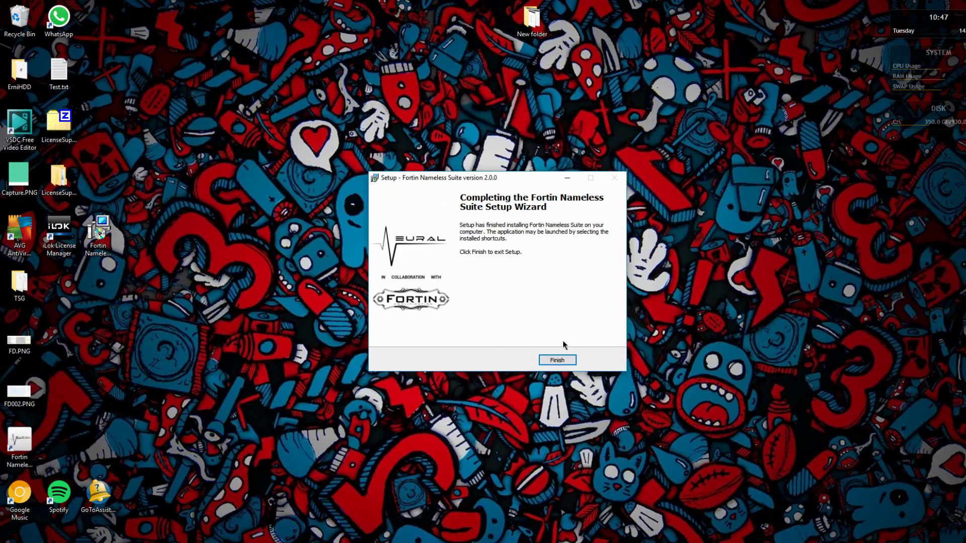
click(558, 359)
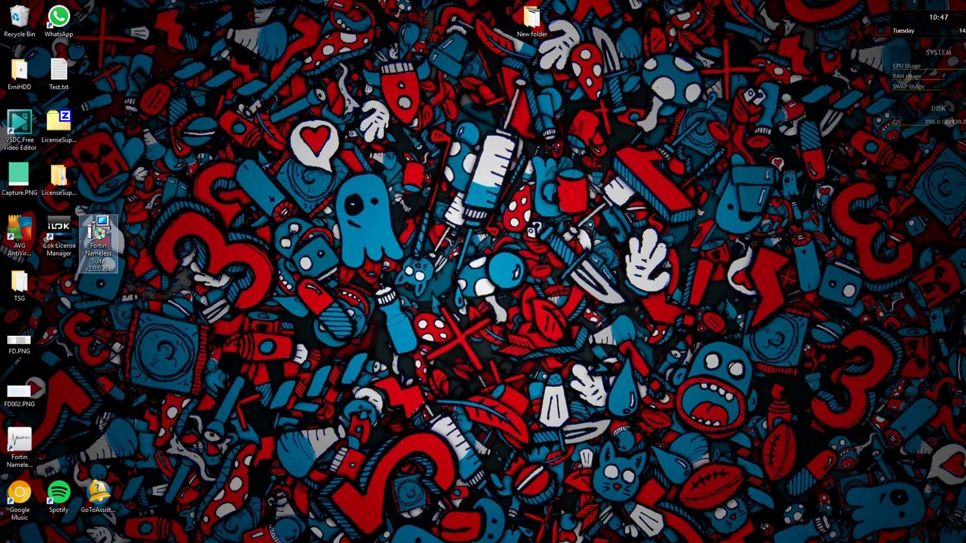
Bring the Zynewave Podium window with the Dubs project to the front.
click(215, 538)
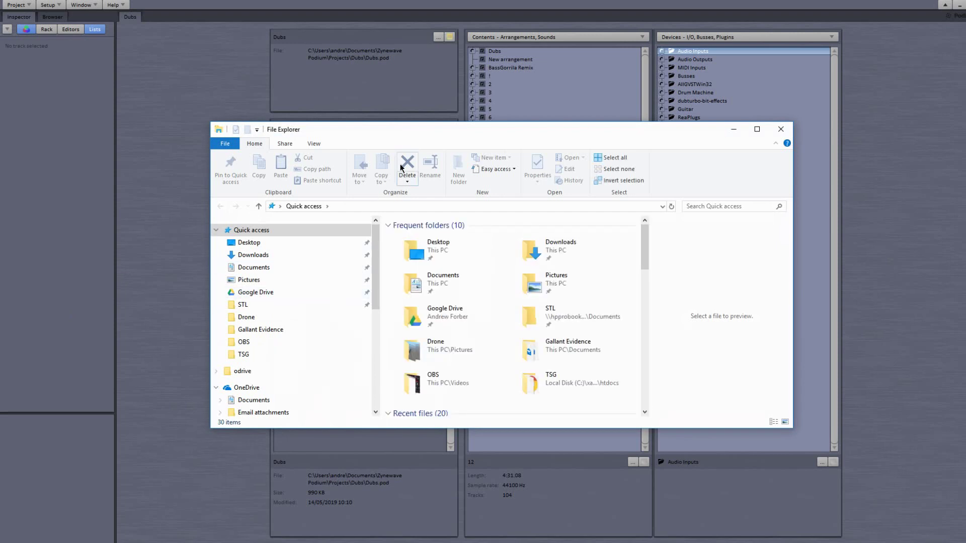
Navigate File Explorer to the C:\VSTPlugins\Guitar folder.
scroll(274, 331, down, 5)
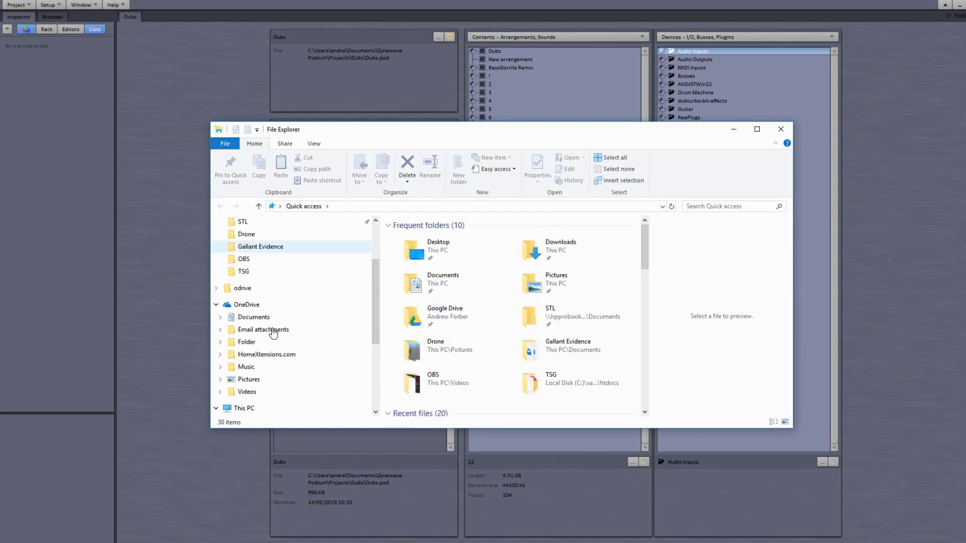
scroll(273, 330, down, 2)
click(282, 376)
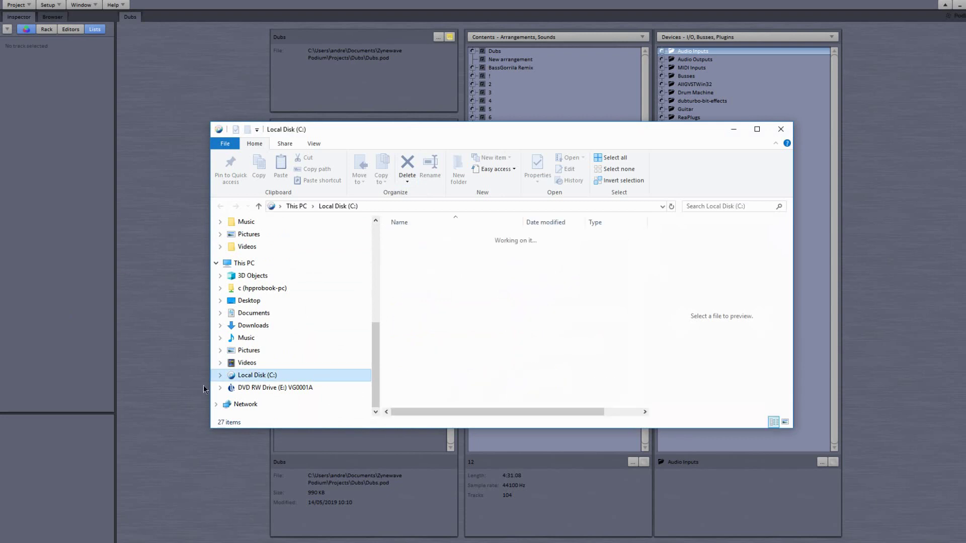
scroll(495, 317, down, 3)
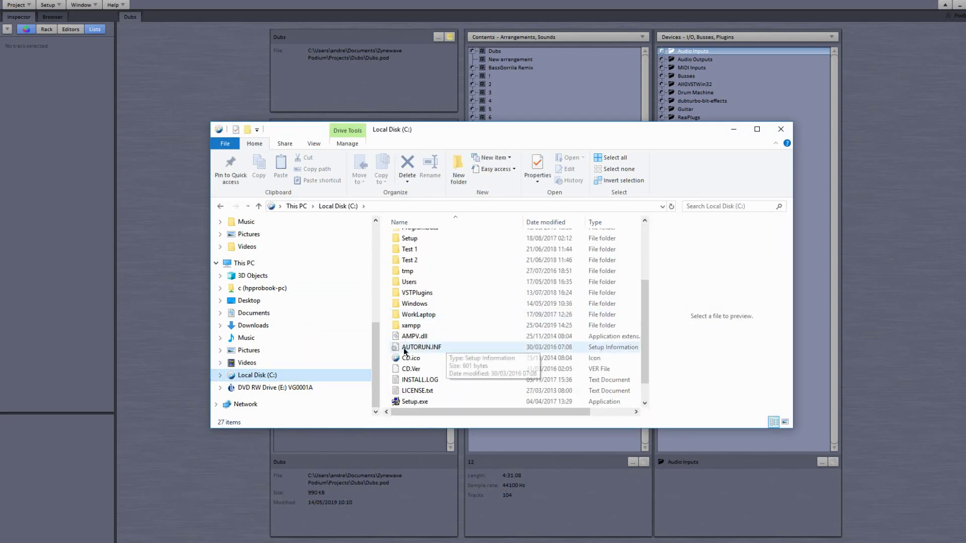
double_click(414, 293)
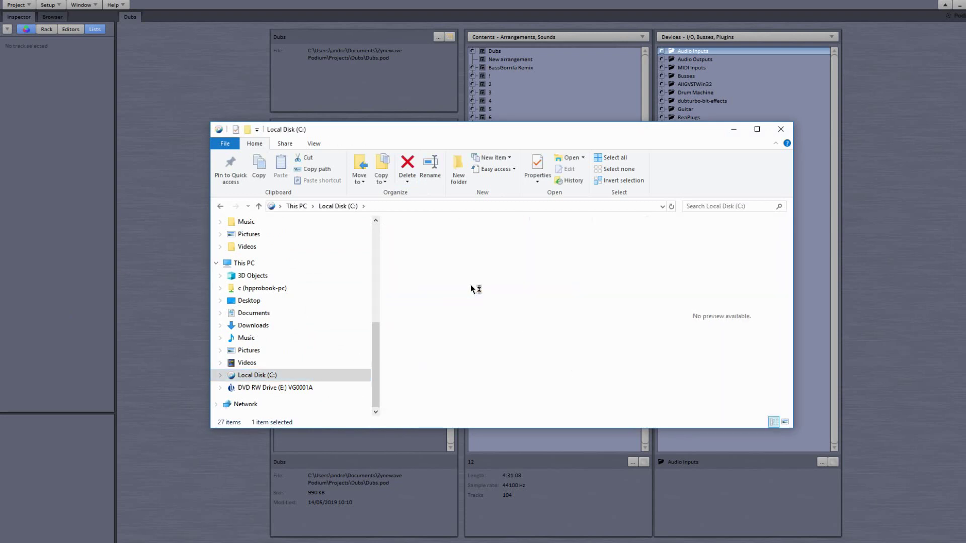
click(413, 282)
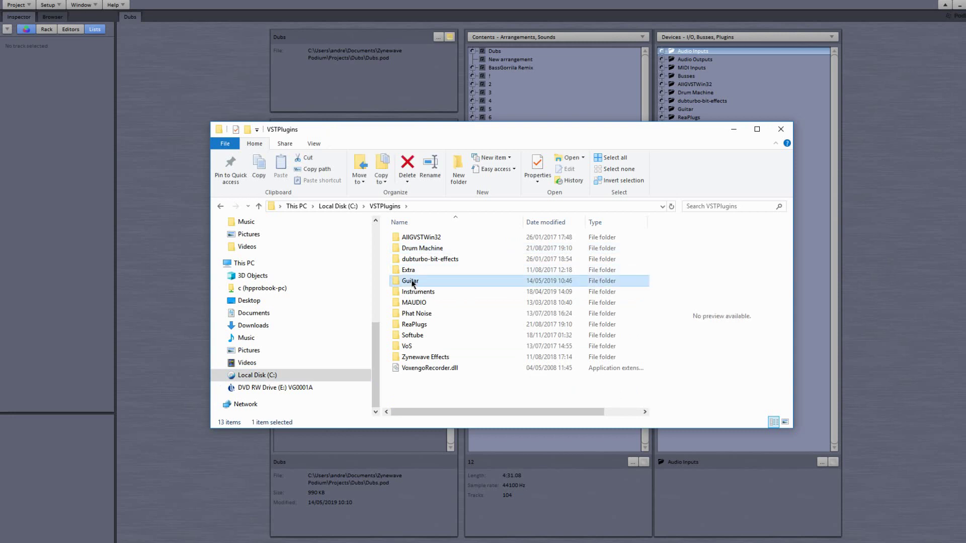
double_click(412, 282)
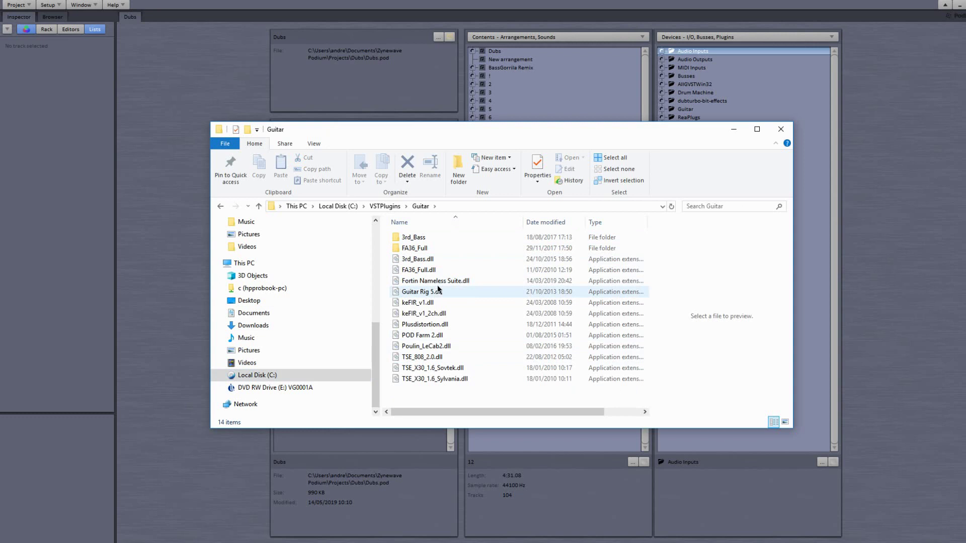
Drag Fortin Nameless Suite.dll onto Podium's Devices panel.
click(413, 283)
drag(533, 130, 356, 133)
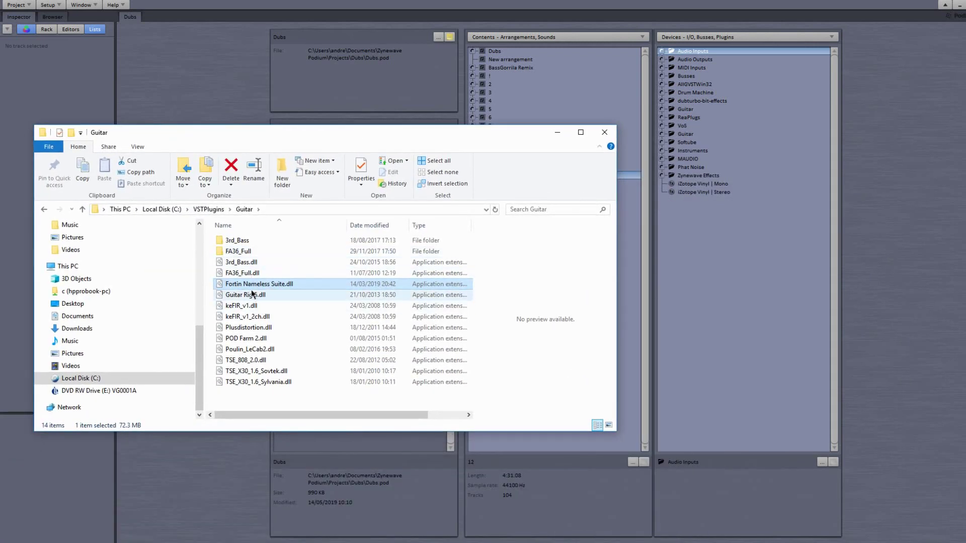
drag(248, 288, 711, 249)
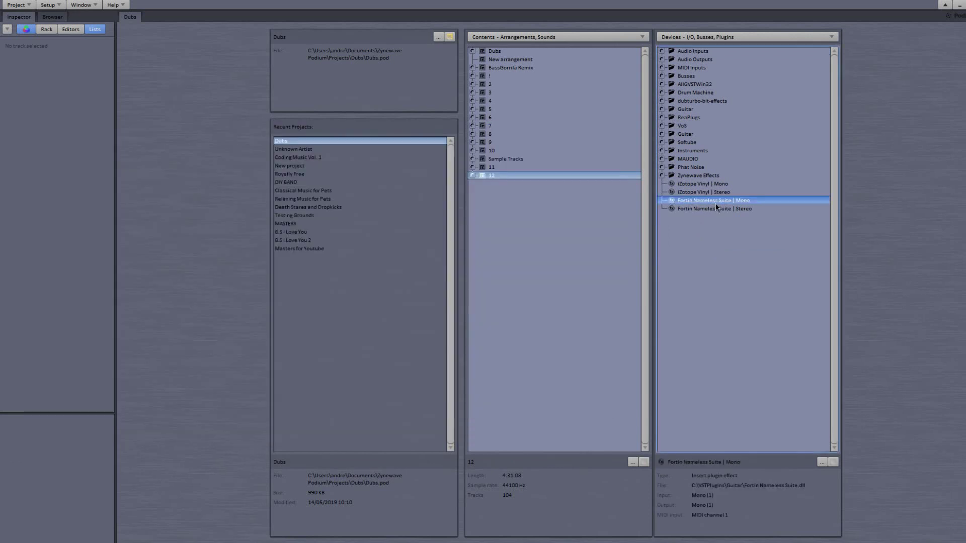
Move the Fortin Nameless Suite Stereo and Mono entries into the Guitar device folder.
click(716, 210)
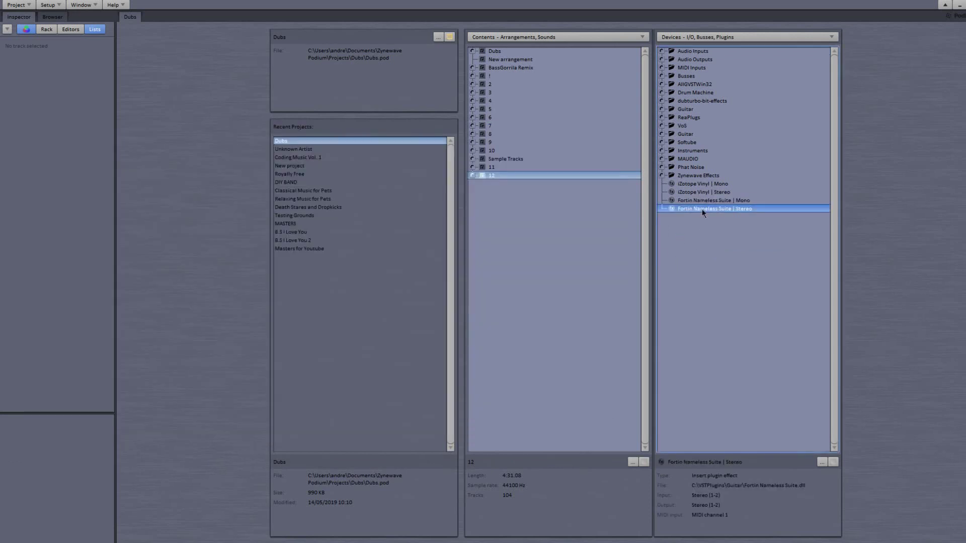
drag(693, 211, 684, 109)
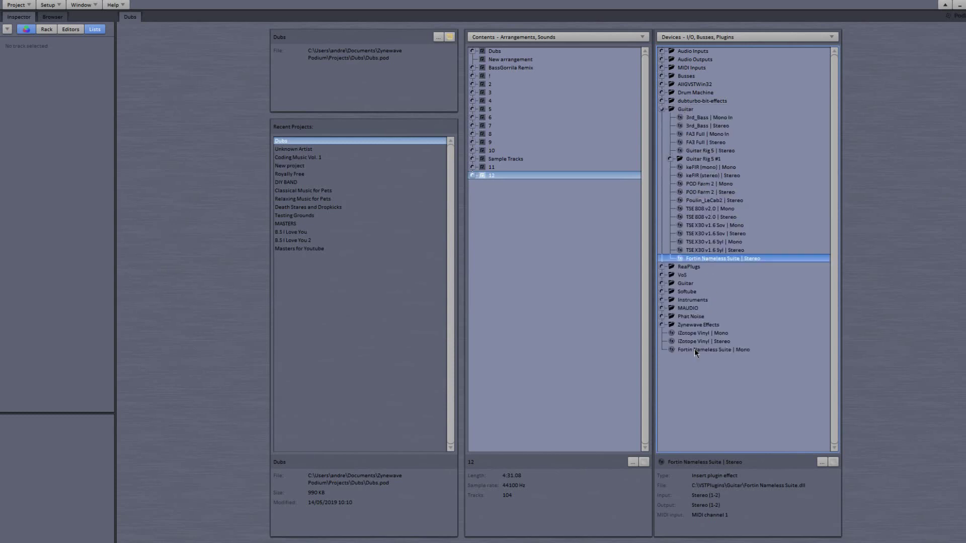
drag(694, 349, 682, 111)
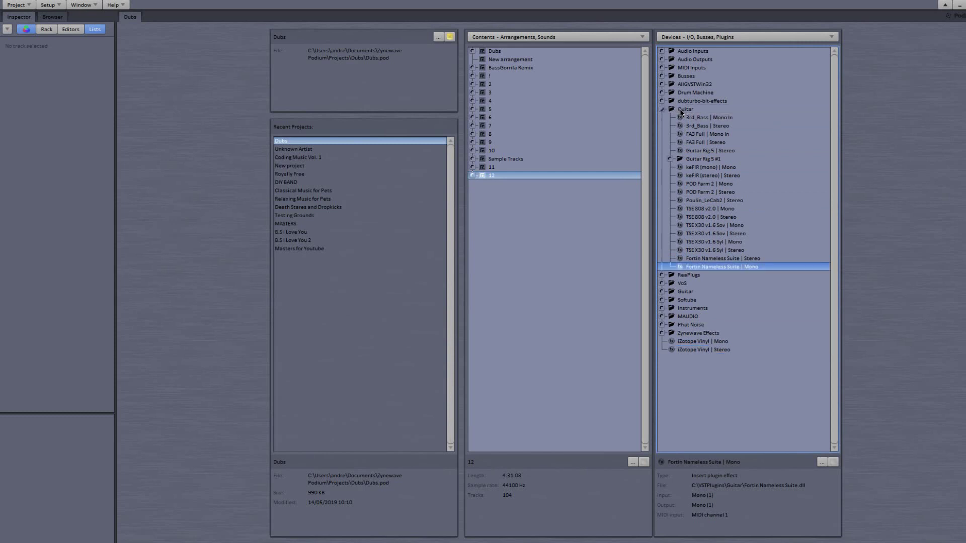
Delete the Fortin Nameless Suite | Mono device entry and confirm.
click(725, 279)
click(717, 266)
key(Delete)
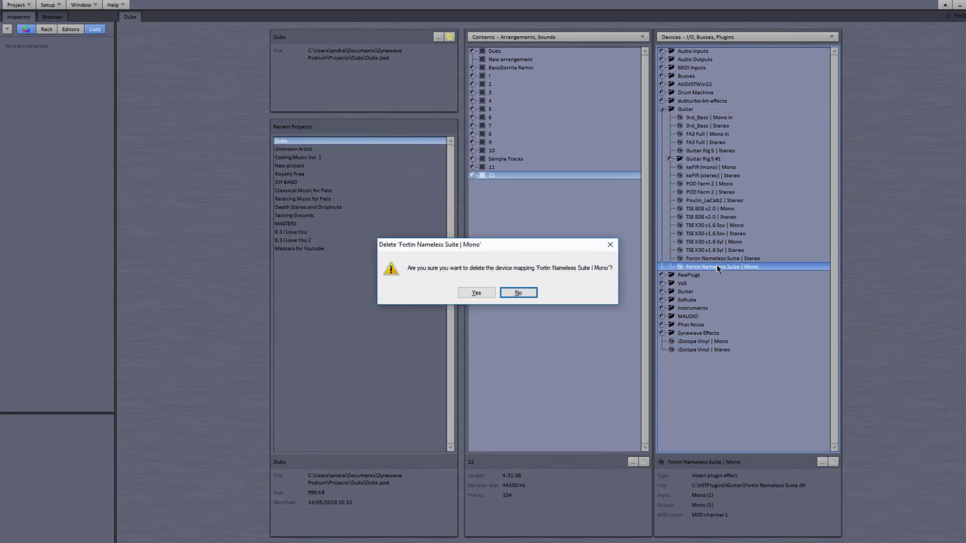
click(476, 294)
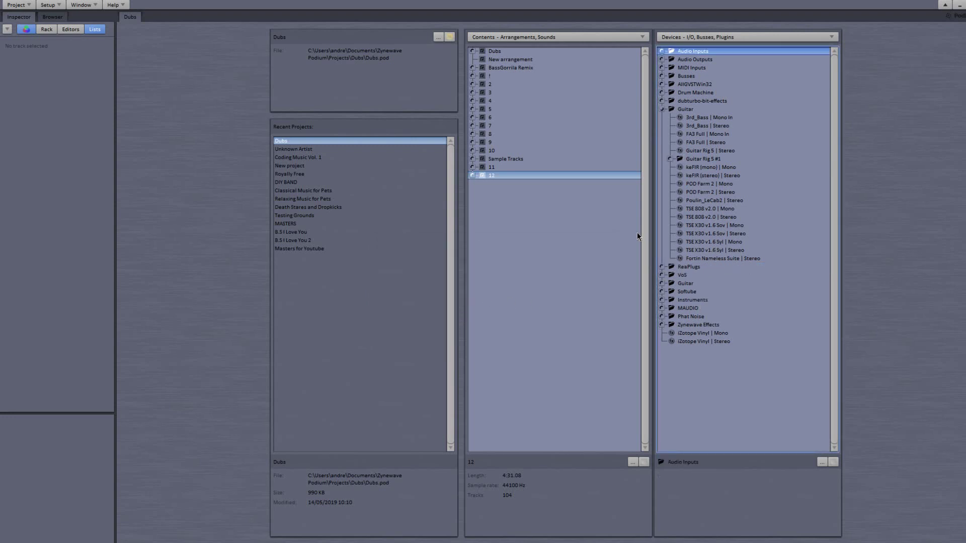
Create a new arrangement named Fortin.
click(515, 37)
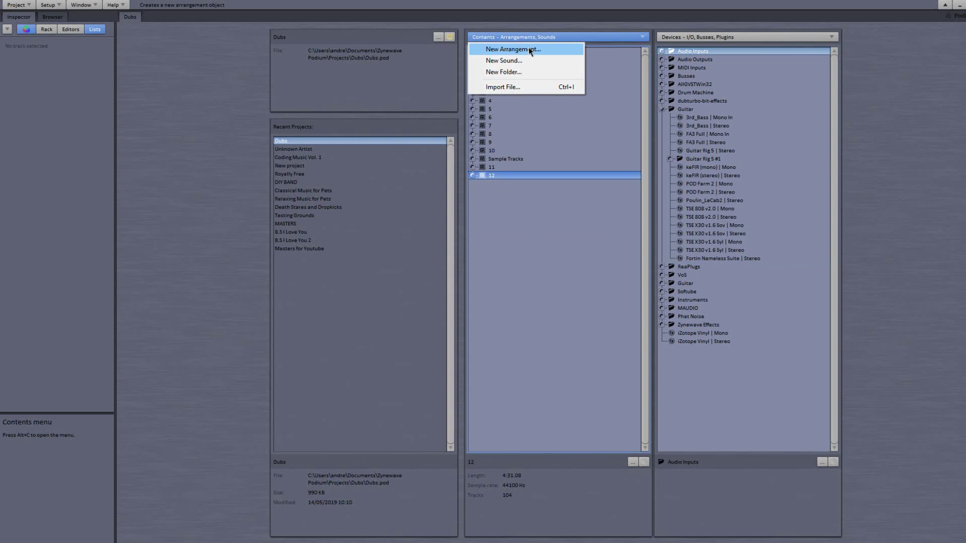
click(531, 49)
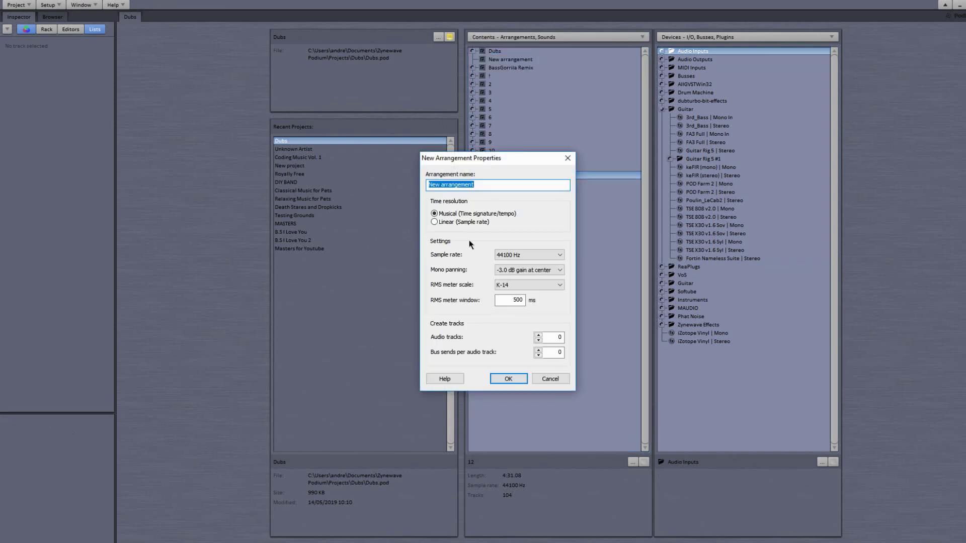
text(Fortin)
click(500, 380)
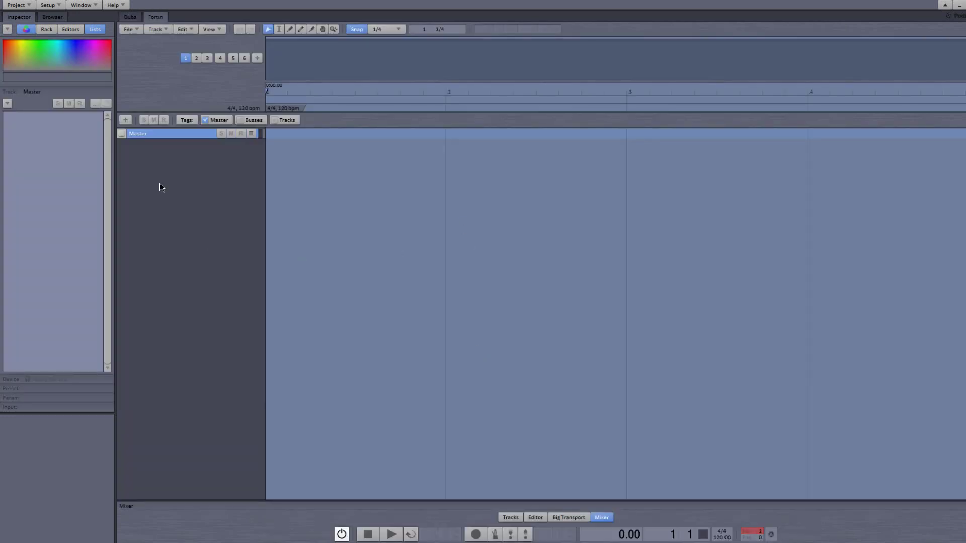
Add a track named Guitars and enlarge the track rows to show mixer controls.
double_click(161, 188)
text(Guitars)
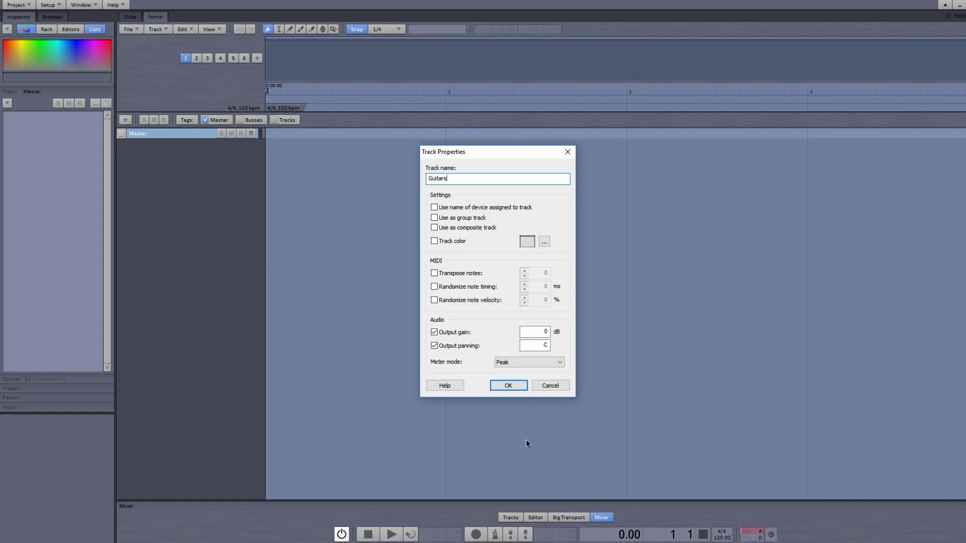
click(508, 386)
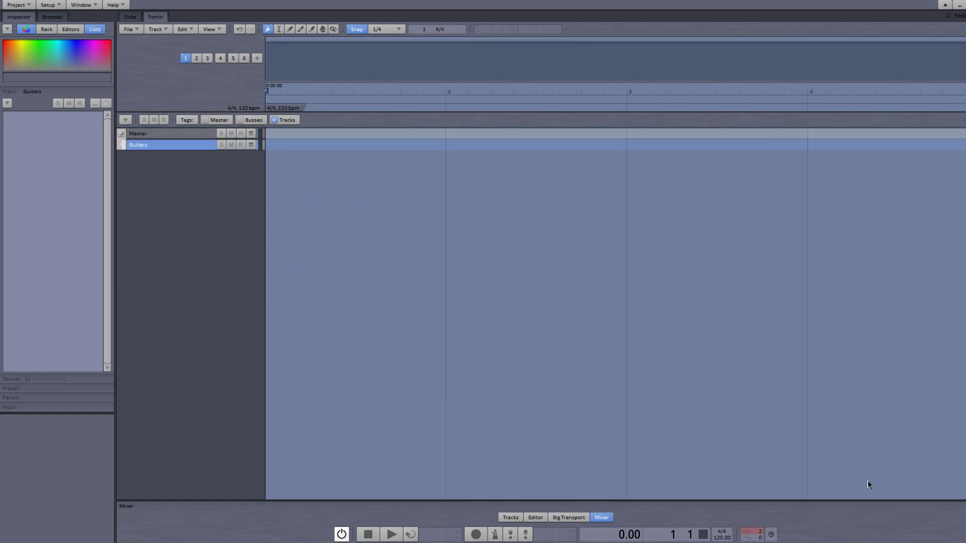
click(948, 453)
drag(948, 453, 948, 426)
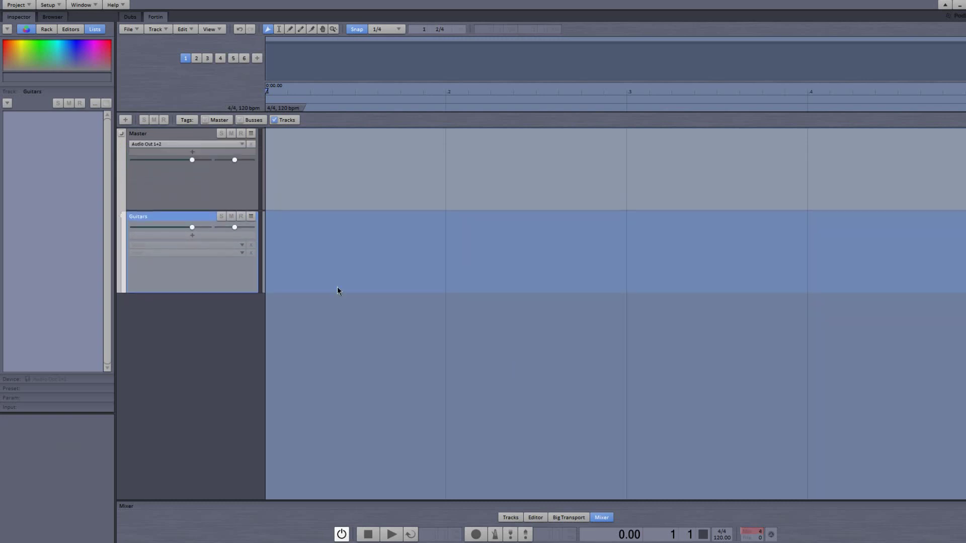
Insert Fortin Nameless Suite | Stereo from the Guitar folder into the Guitars track's effect slot.
click(220, 237)
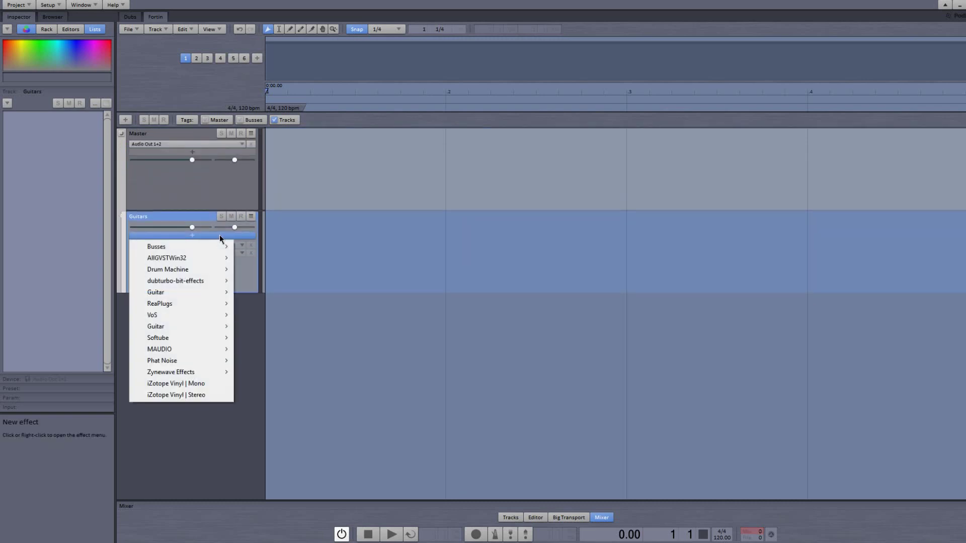
mouse_move(186, 297)
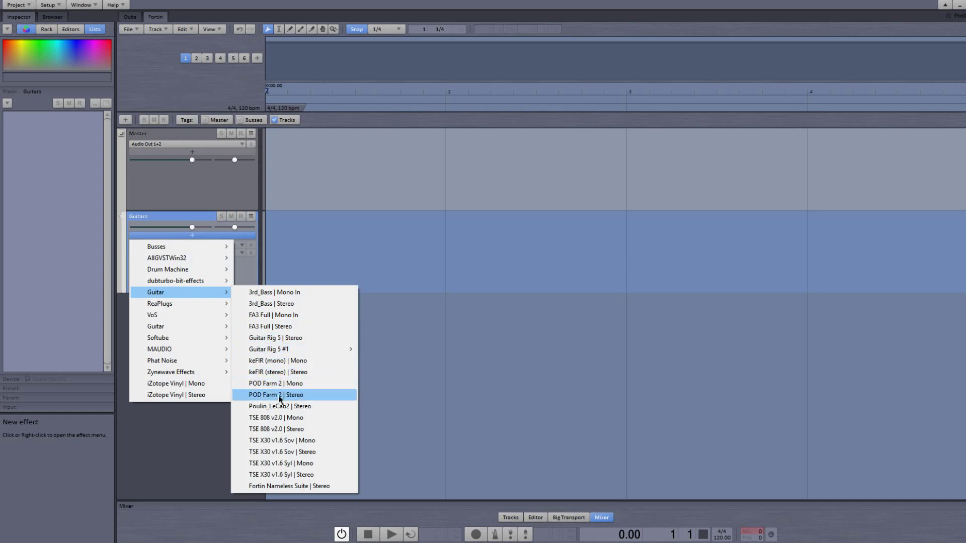
click(285, 487)
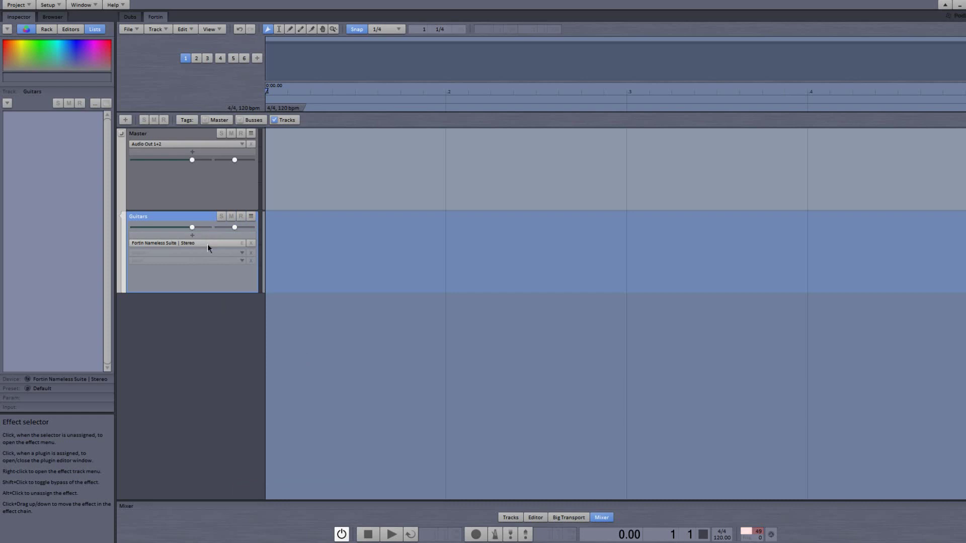
Open the Fortin amp editor for the Guitars track and move it aside.
click(207, 244)
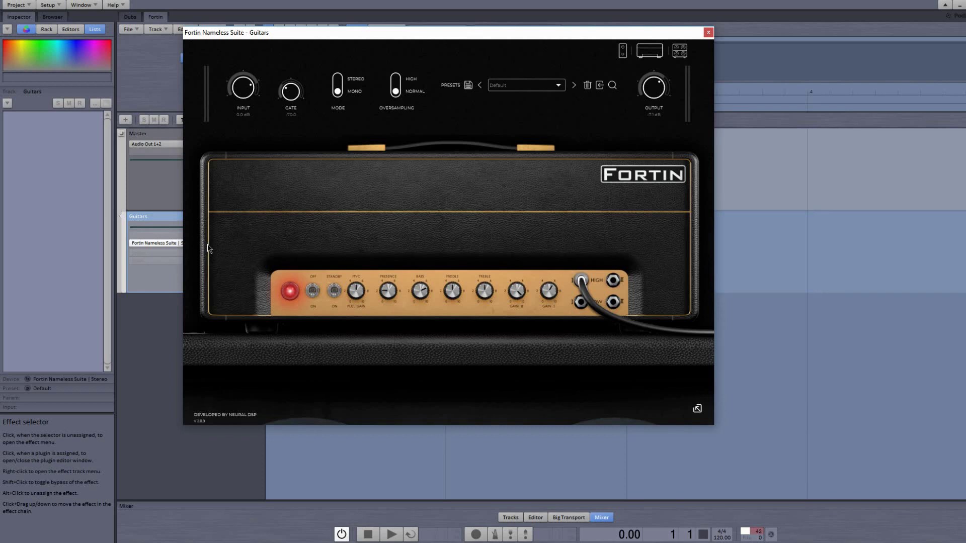
drag(623, 36, 721, 51)
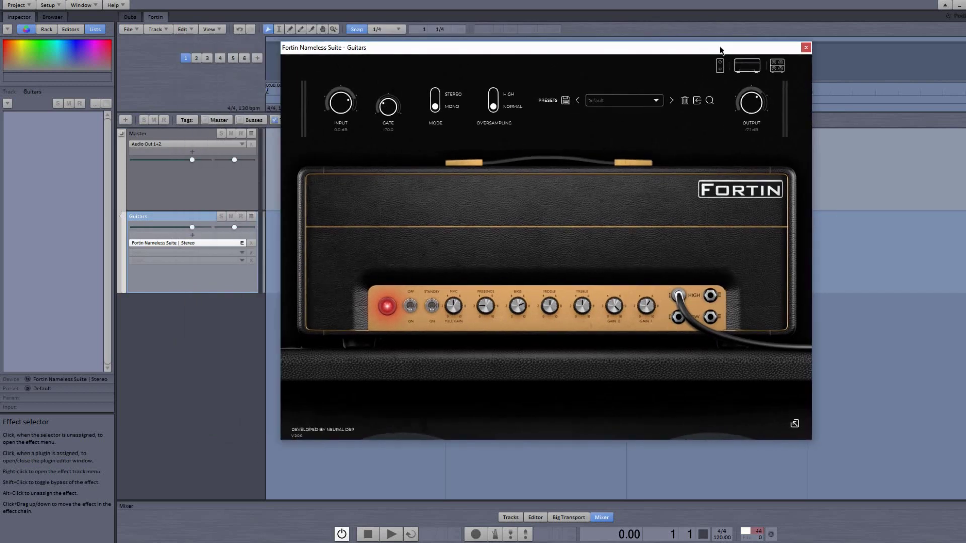
click(187, 153)
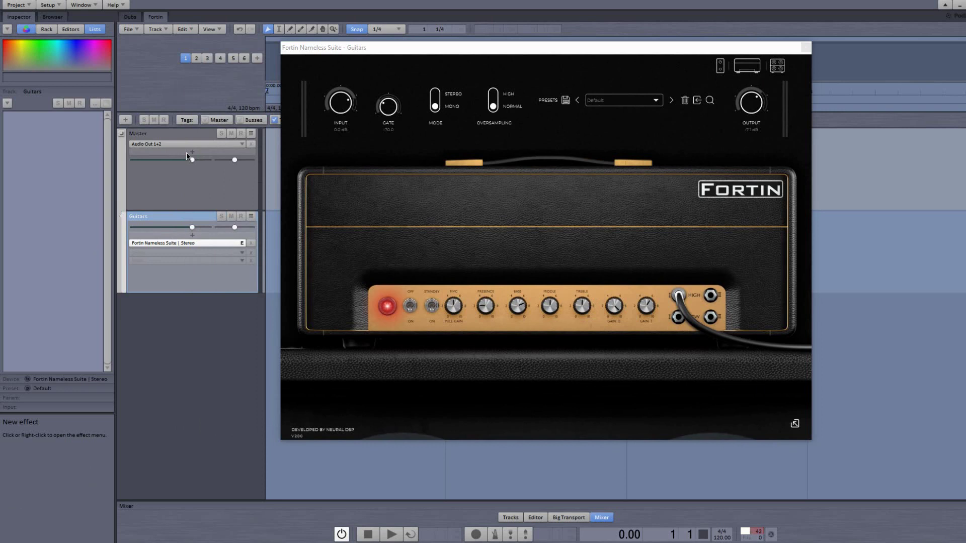
Add VoxengoRecorder | Stereo to the Master track's effects, then open and close its editor.
click(186, 152)
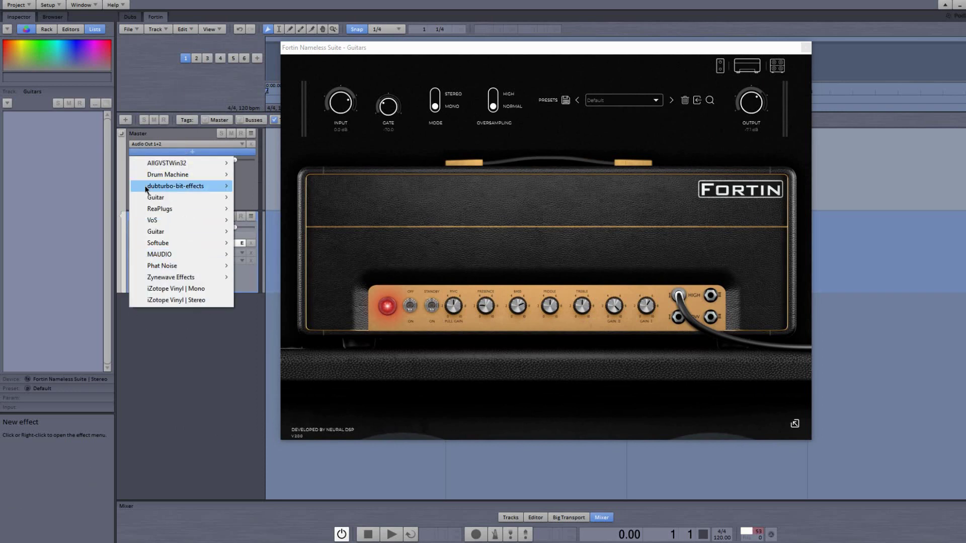
mouse_move(173, 279)
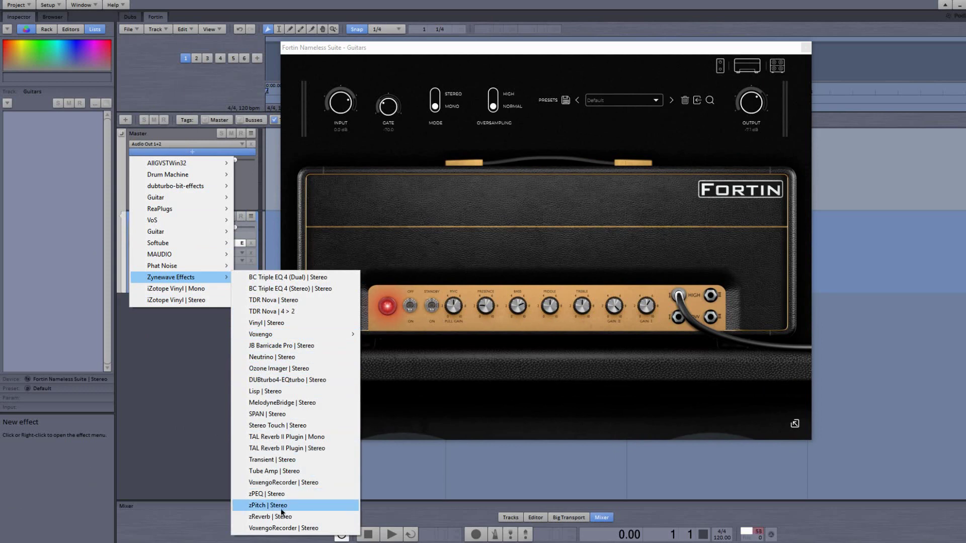
click(283, 483)
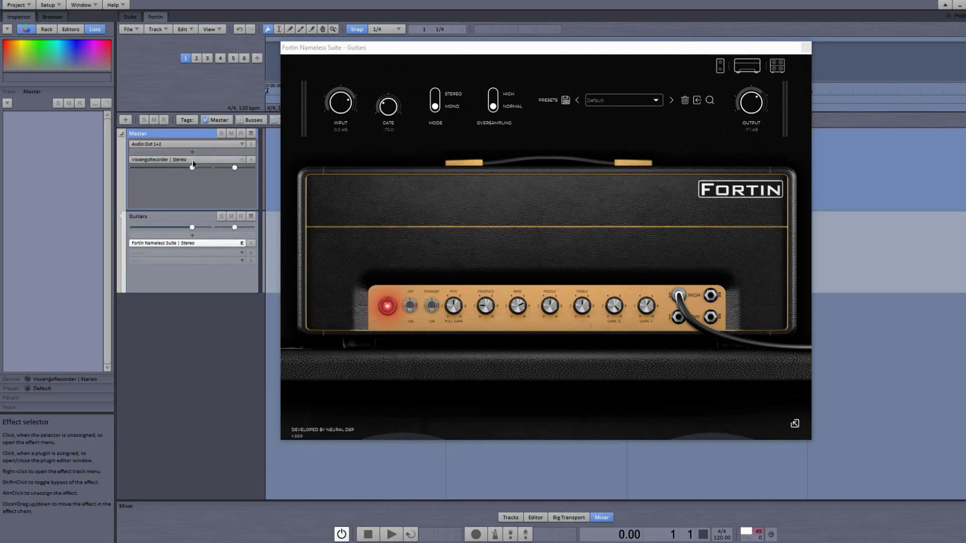
click(192, 160)
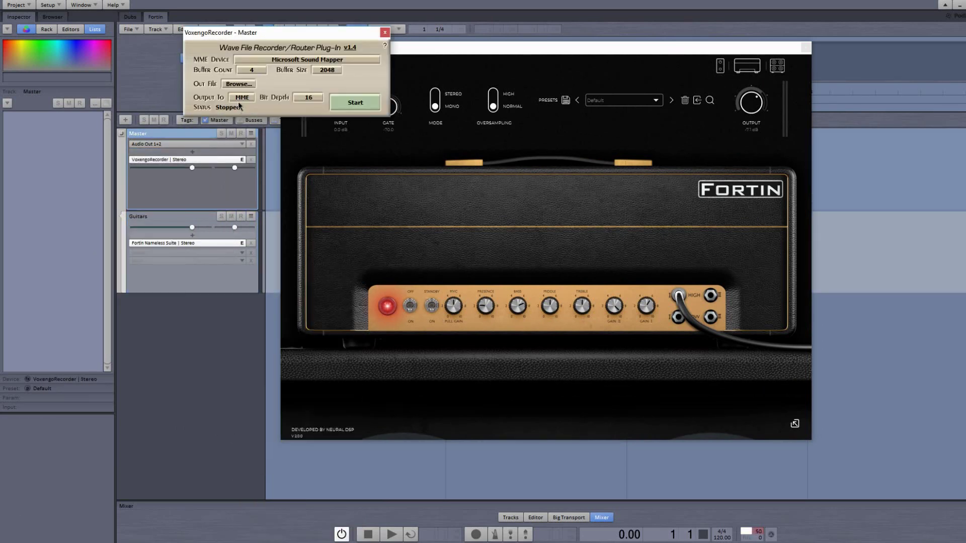
click(166, 280)
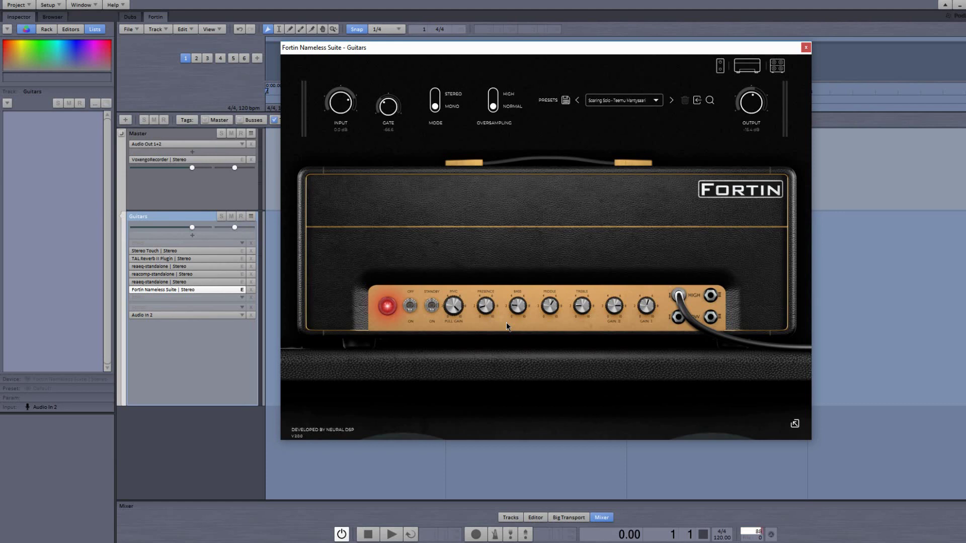
Move the amp's cable from the HIGH to the LOW input jack.
click(679, 317)
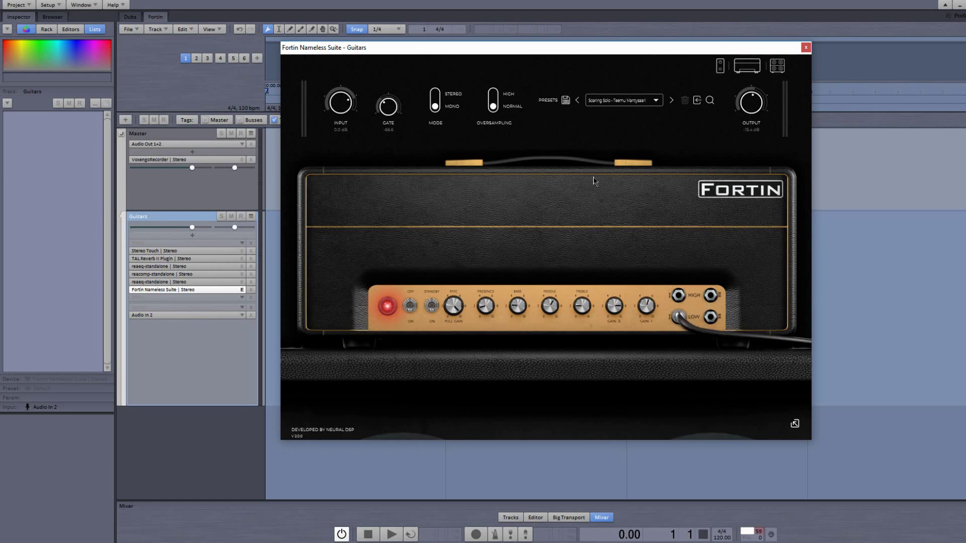